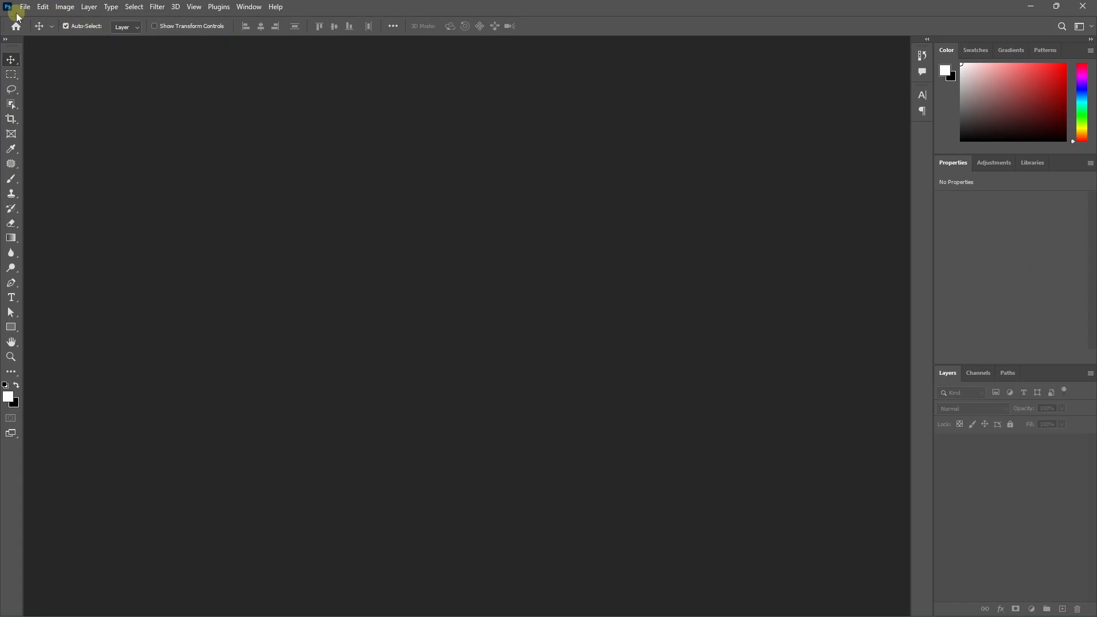
Step: Create a new 1080 x 1080 px document at 300 pixels/inch with RGB Color and a white background
click(22, 8)
click(40, 22)
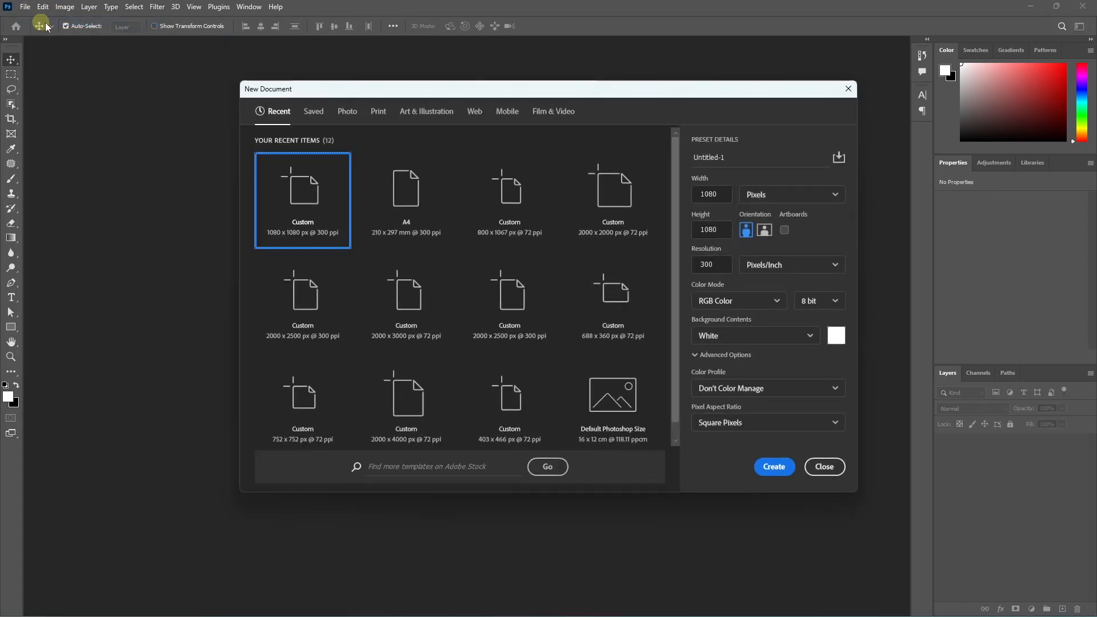
click(743, 196)
click(757, 216)
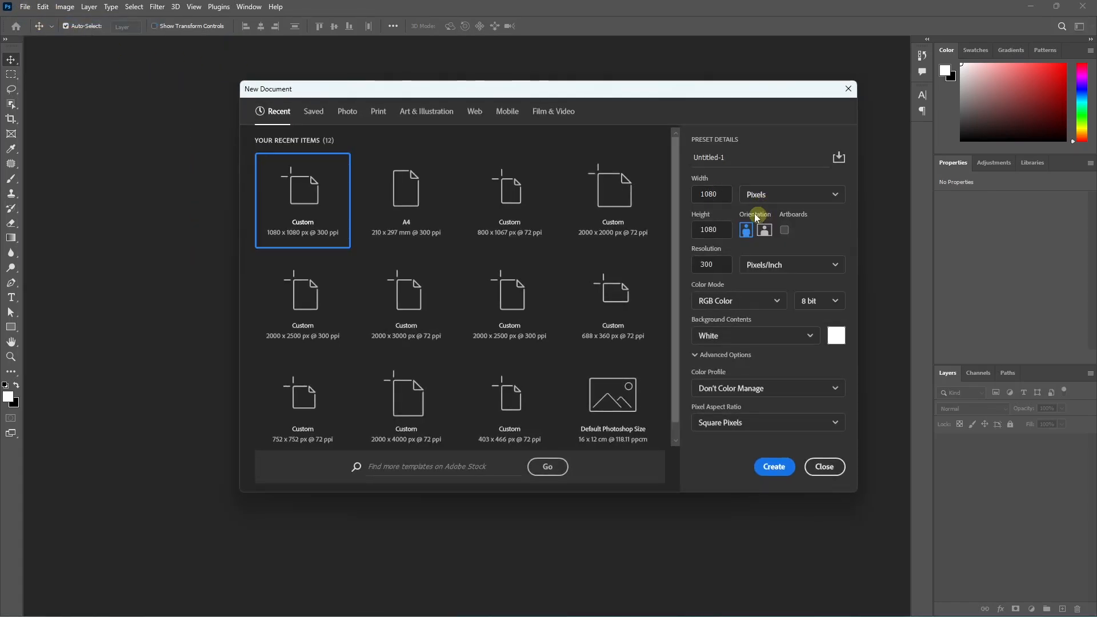
click(722, 196)
click(719, 230)
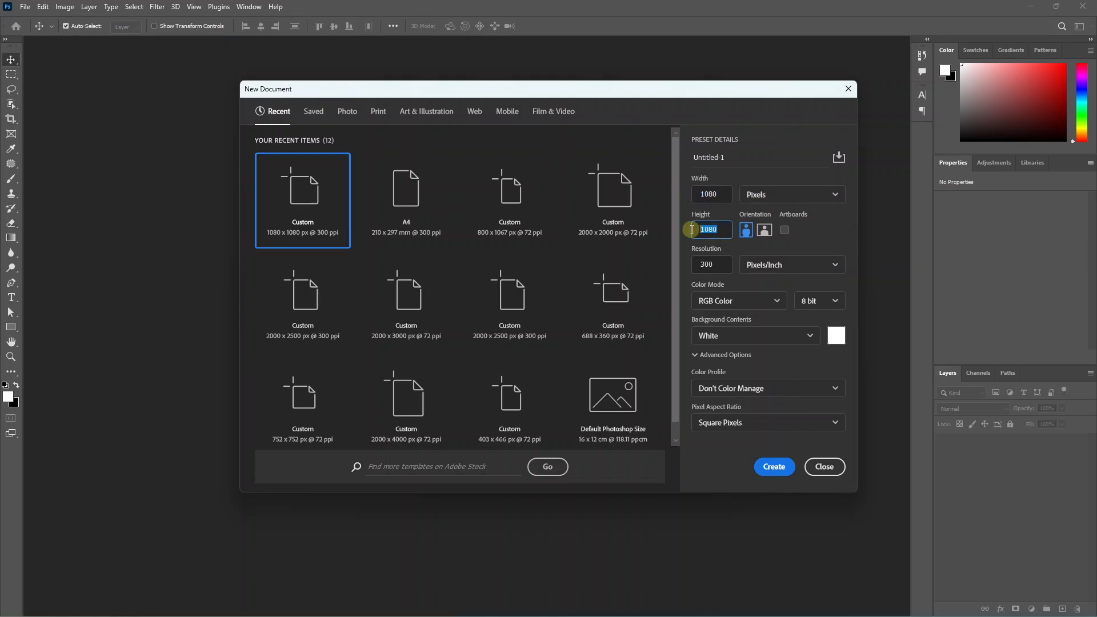
click(713, 264)
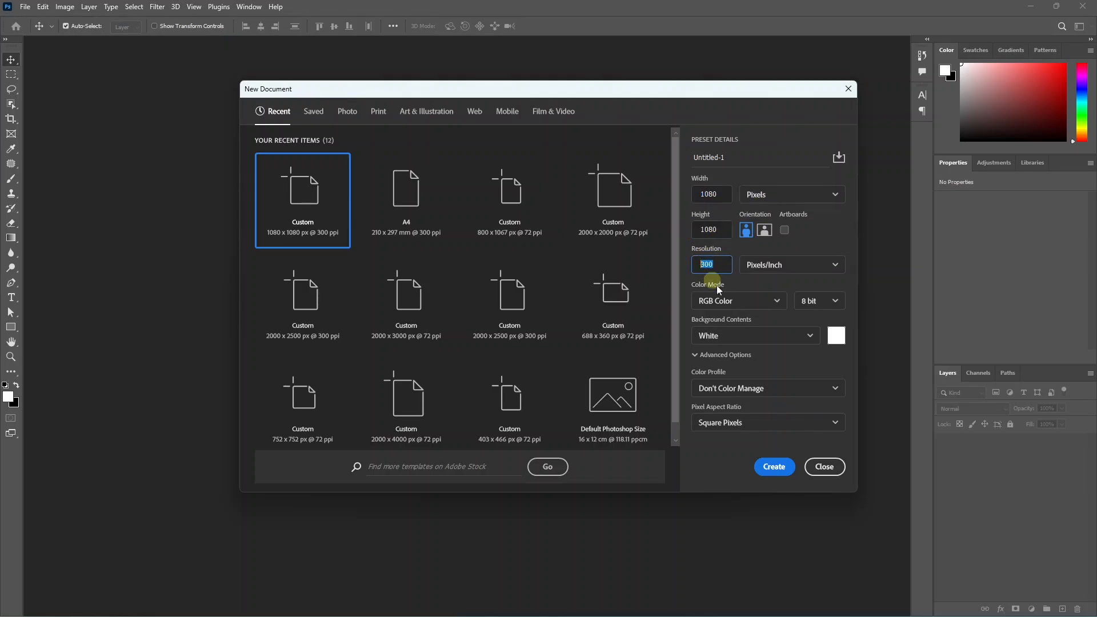
click(773, 467)
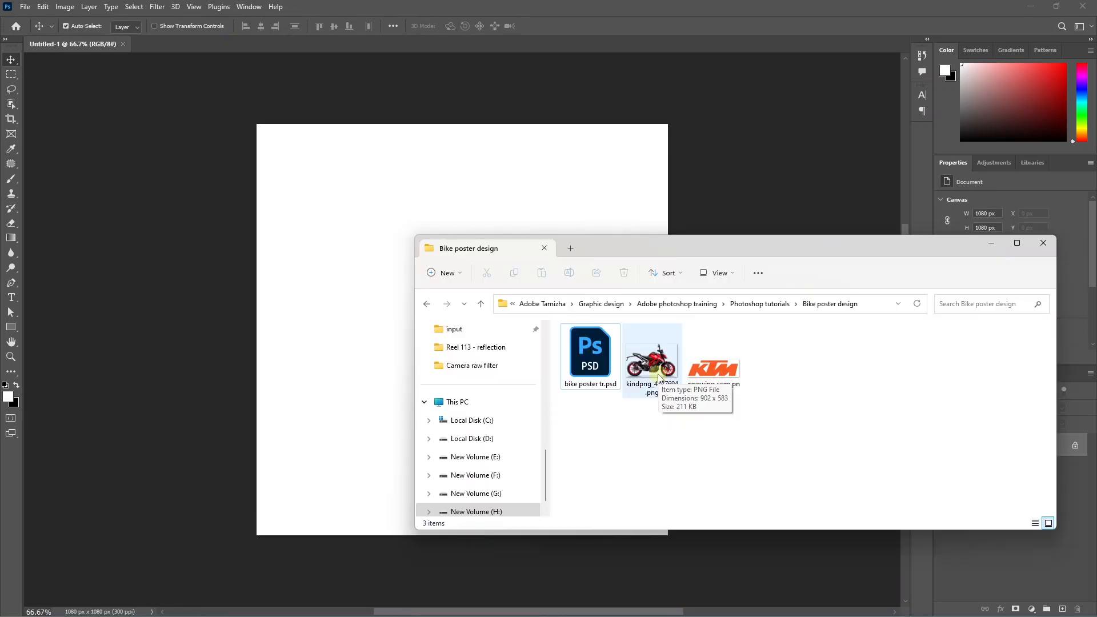
Step: Place the motorcycle image kindpng_4787694.png on the canvas
drag(658, 378, 494, 195)
mouse_move(499, 220)
mouse_down()
mouse_move(635, 352)
mouse_move(508, 209)
mouse_up()
key(Return)
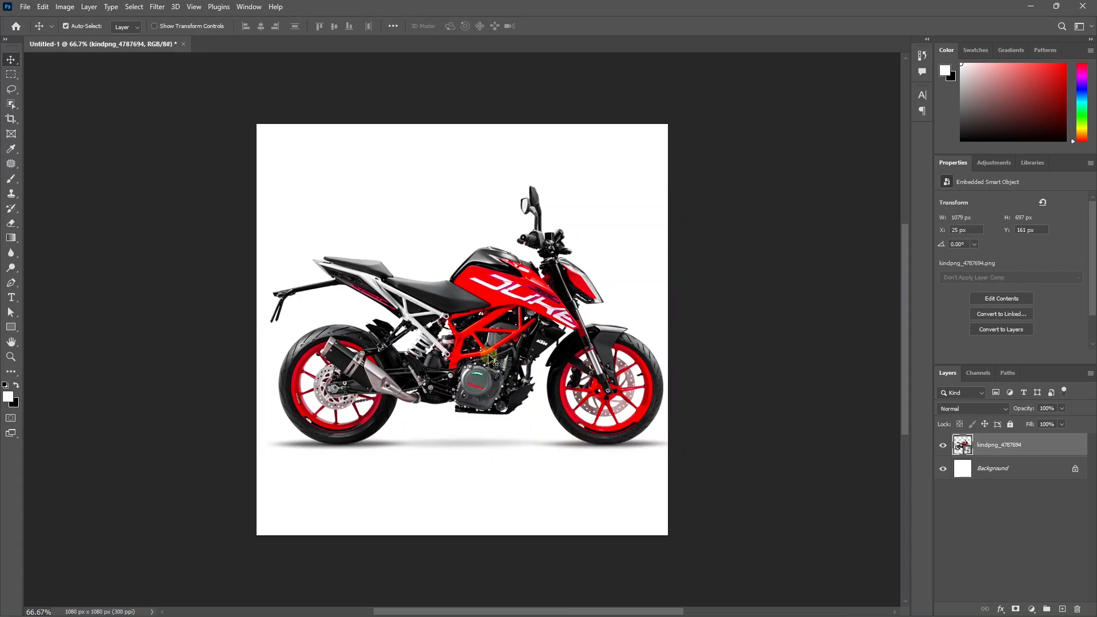
Step: Move the motorcycle slightly up and left and scale it down proportionally to about 829 x 536 px
drag(491, 359, 481, 346)
key(ctrl+t)
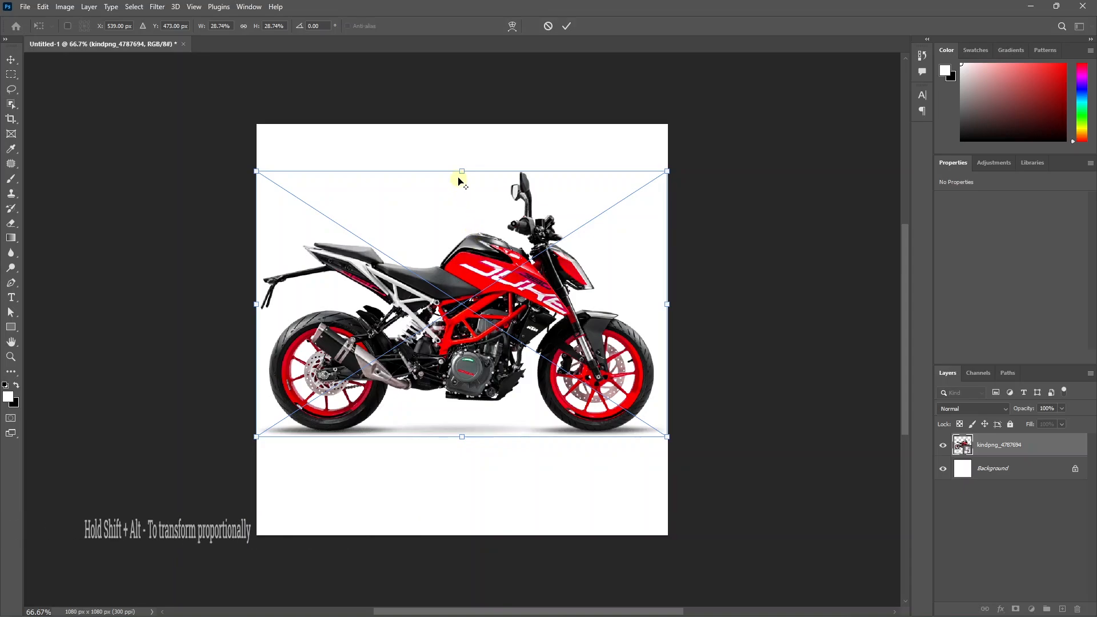
drag(462, 172, 460, 201)
key(Return)
Step: Fill the Background layer with black
click(992, 469)
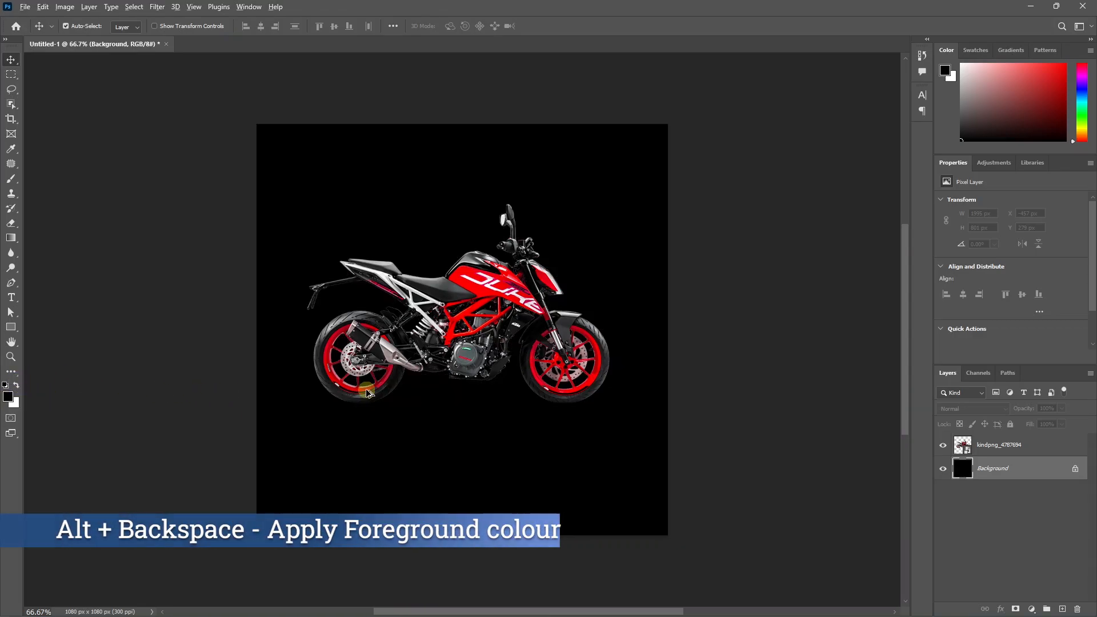
key(alt+BackSpace)
click(410, 396)
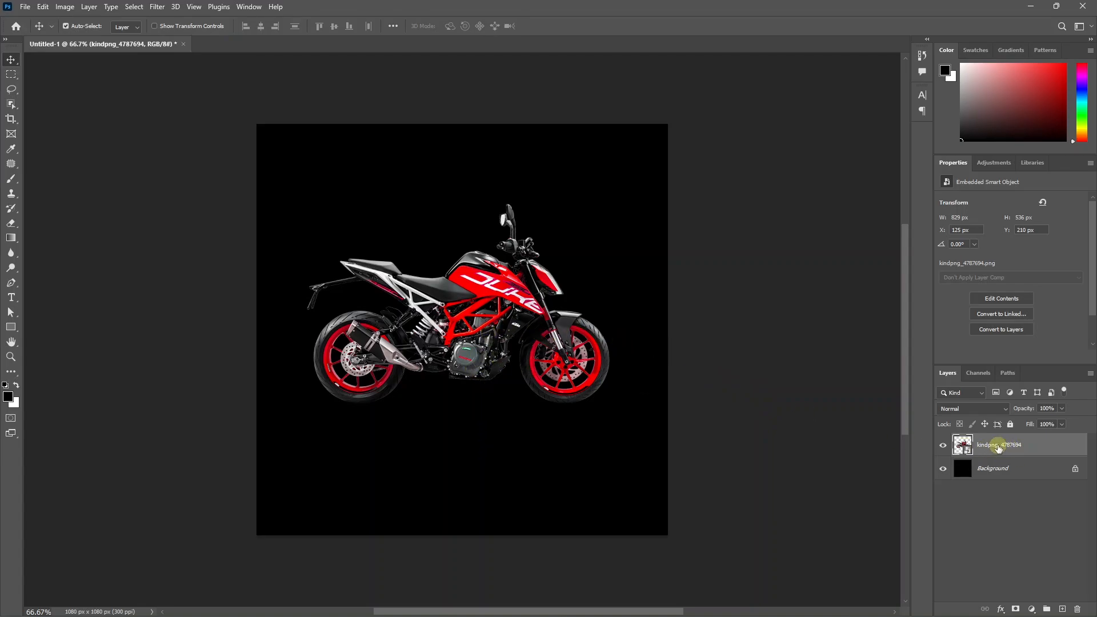
Step: Duplicate the motorcycle layer and rotate the copy by 180°
key(ctrl+j)
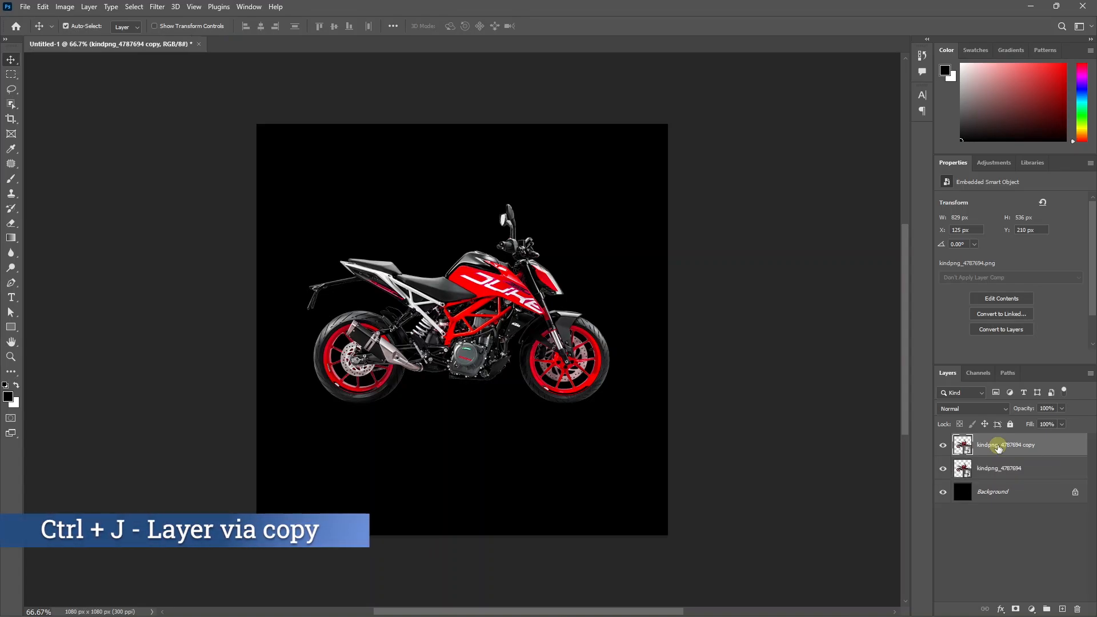
key(ctrl+t)
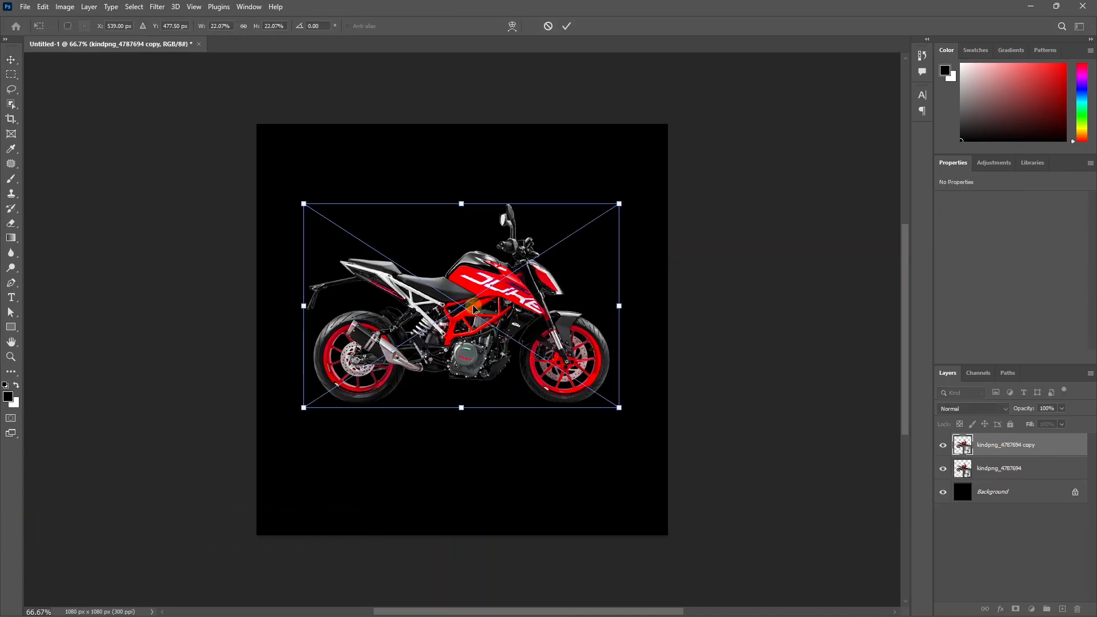
right_click(475, 310)
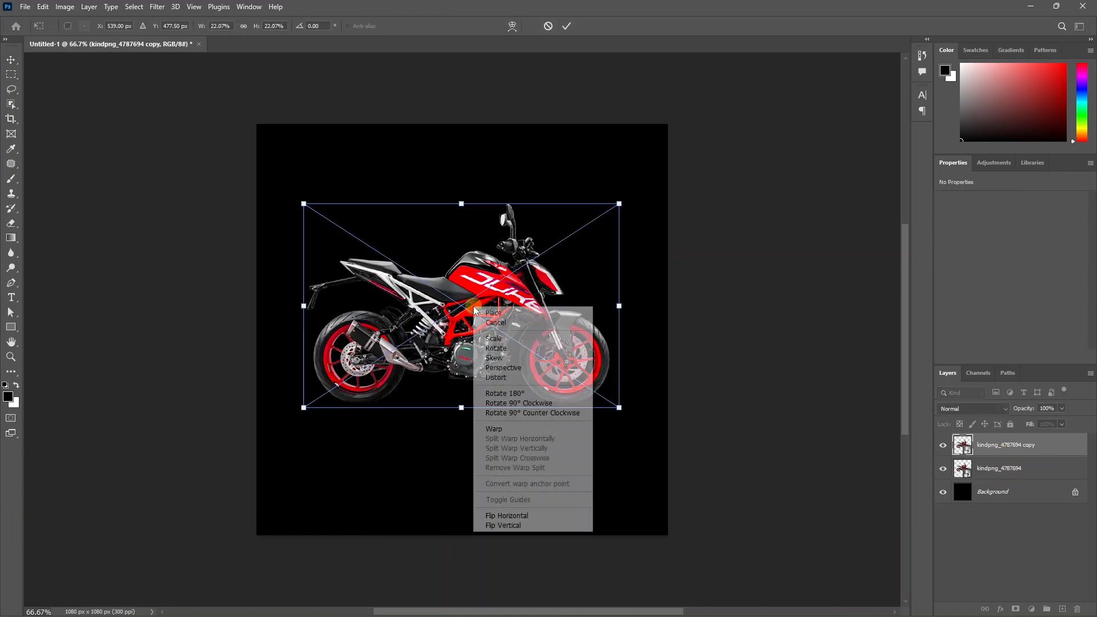
click(520, 394)
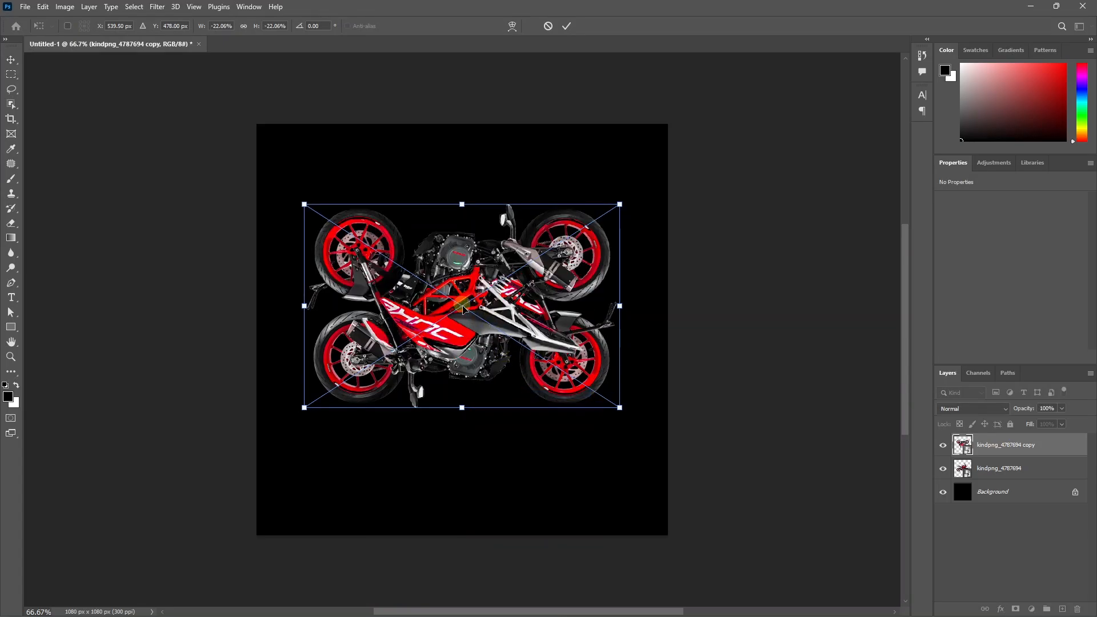
Step: Move the rotated copy straight down so its wheels meet the upright motorcycle's tyres, at about Y 721 px
drag(472, 301, 471, 498)
scroll(580, 416, up, 3)
scroll(580, 415, up, 4)
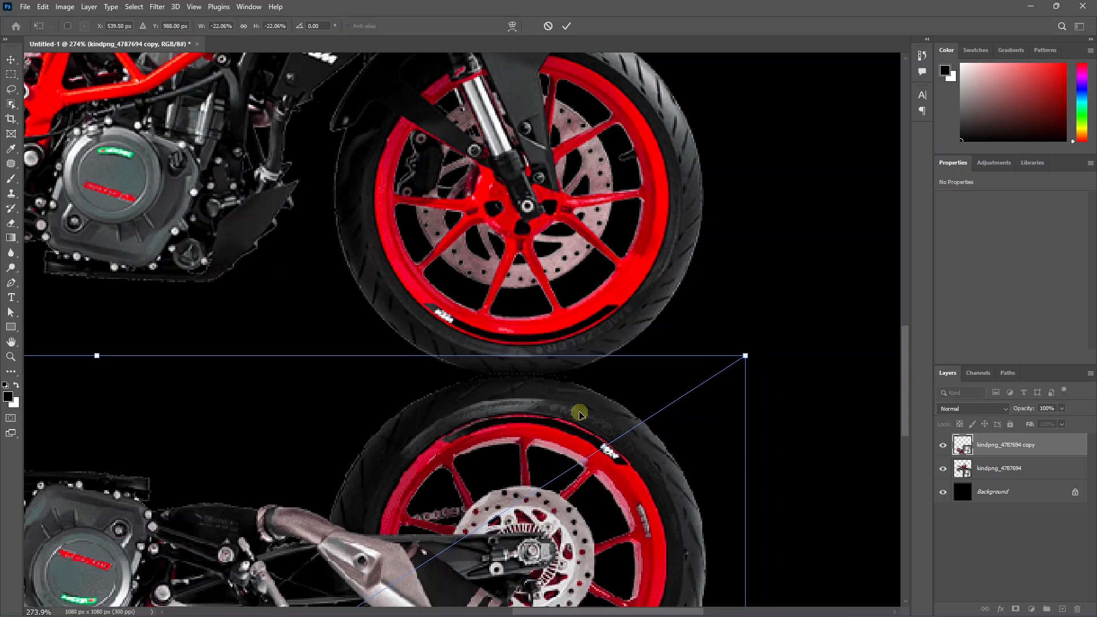
scroll(580, 415, down, 5)
key(Return)
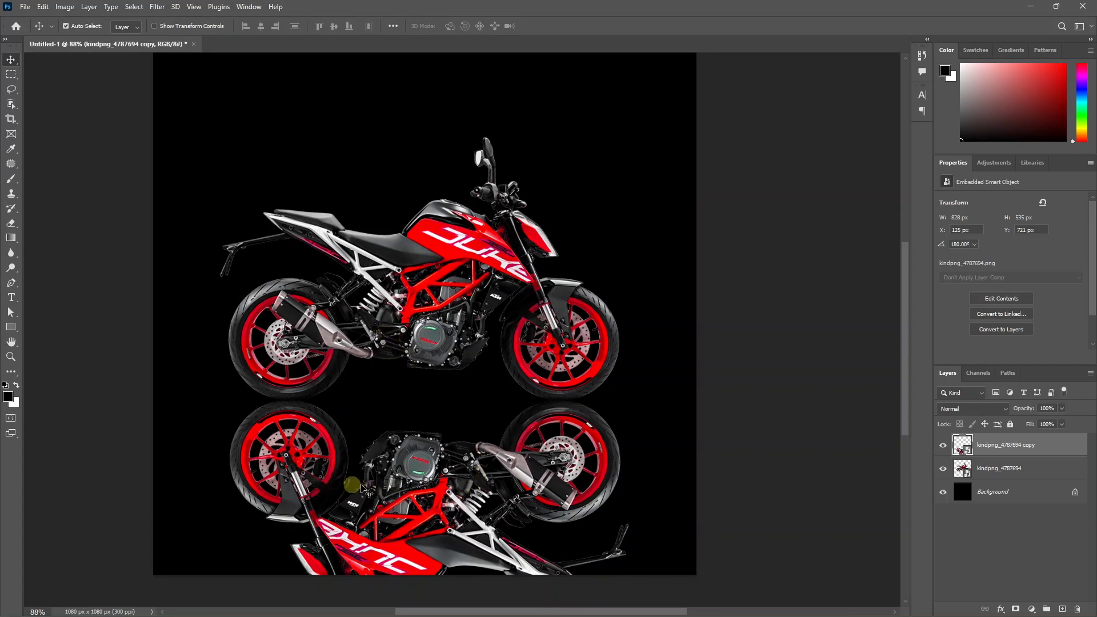
Step: Hide the Background layer and trace a pen path along the tops of the inverted motorcycle's wheels
click(540, 443)
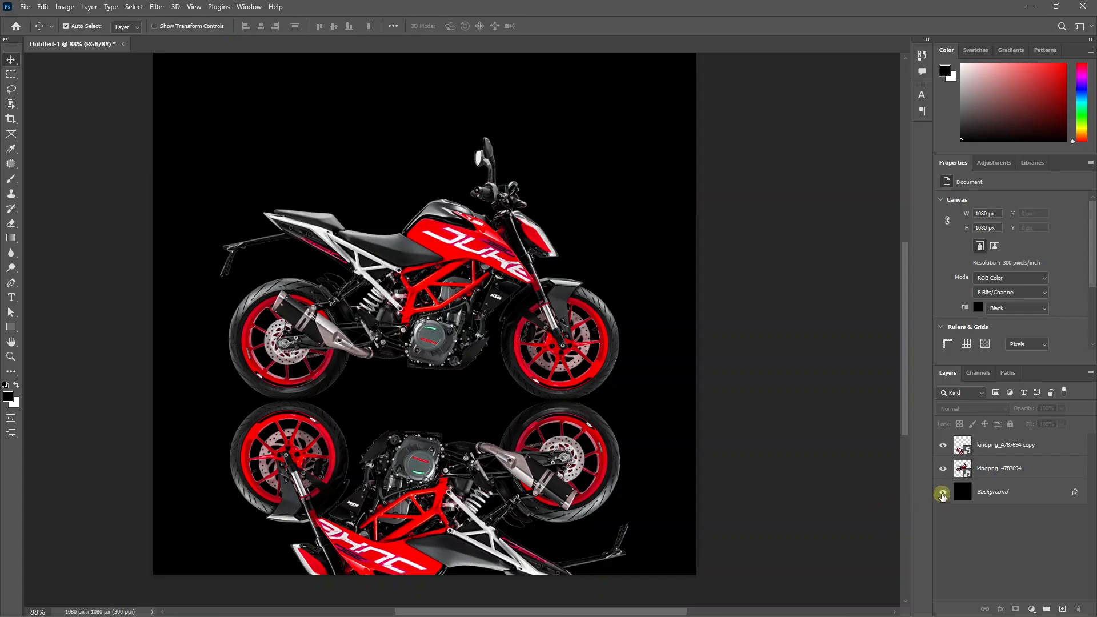
click(943, 493)
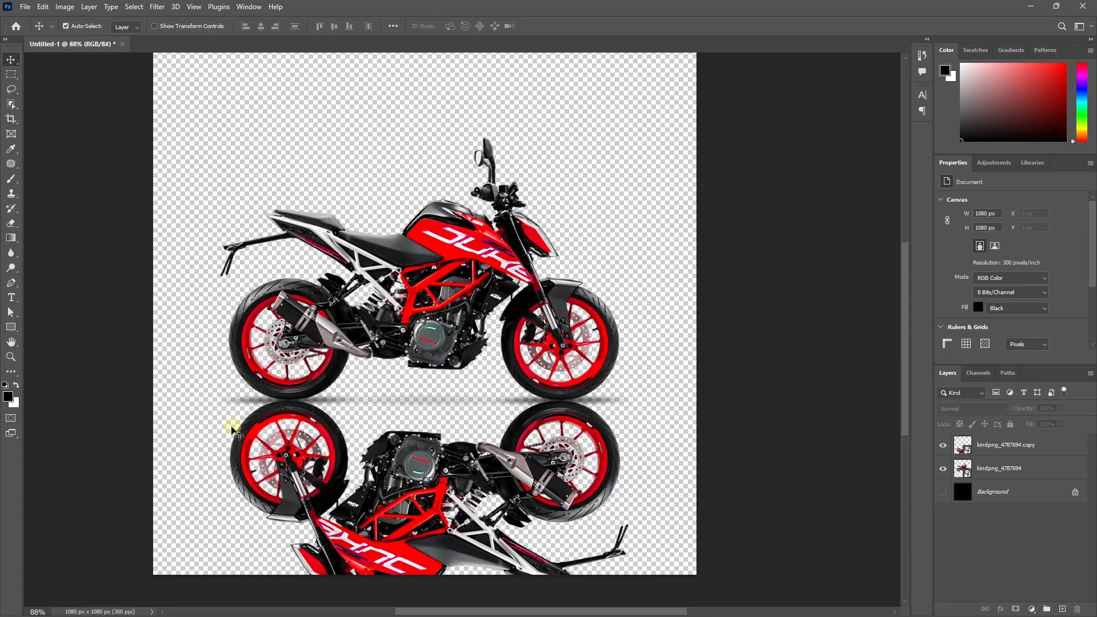
key(p)
scroll(214, 432, up, 3)
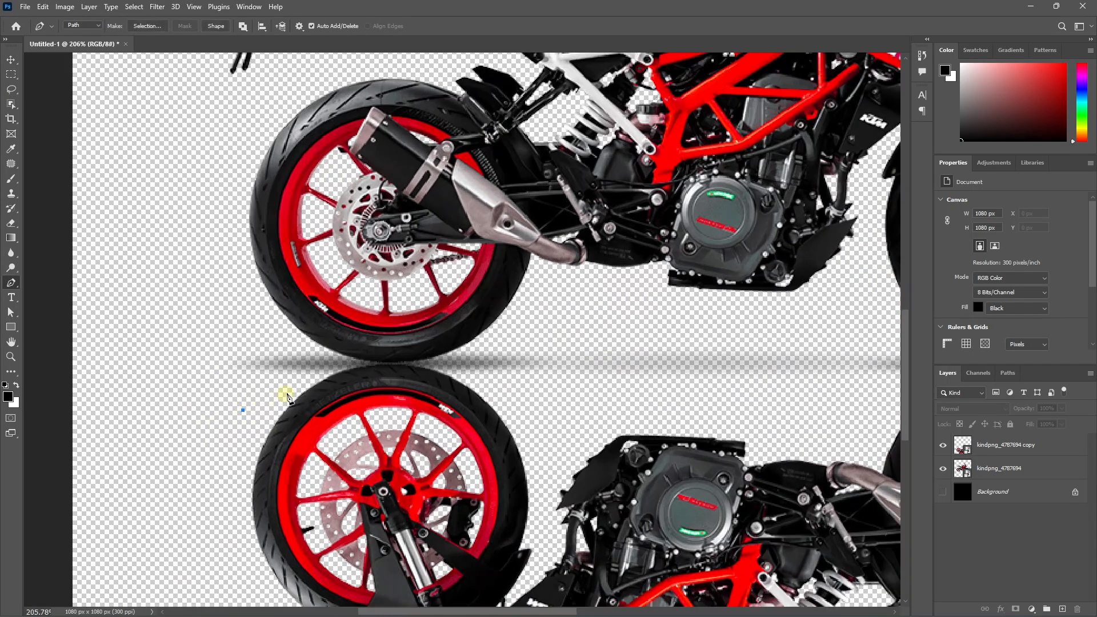
drag(464, 388, 538, 425)
scroll(526, 426, down, 2)
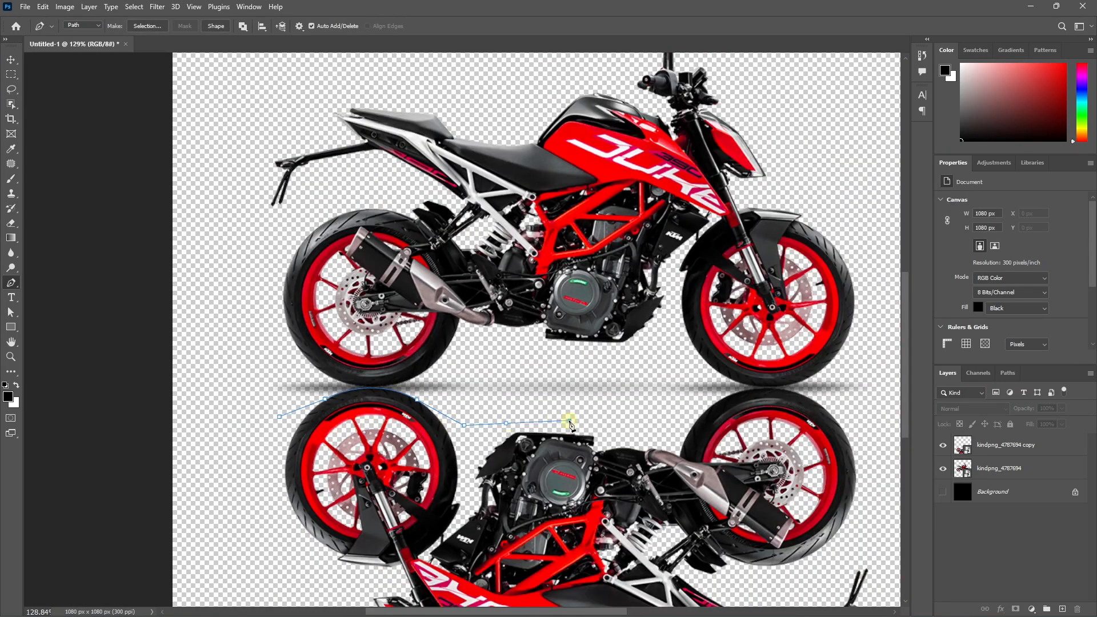
scroll(817, 420, up, 2)
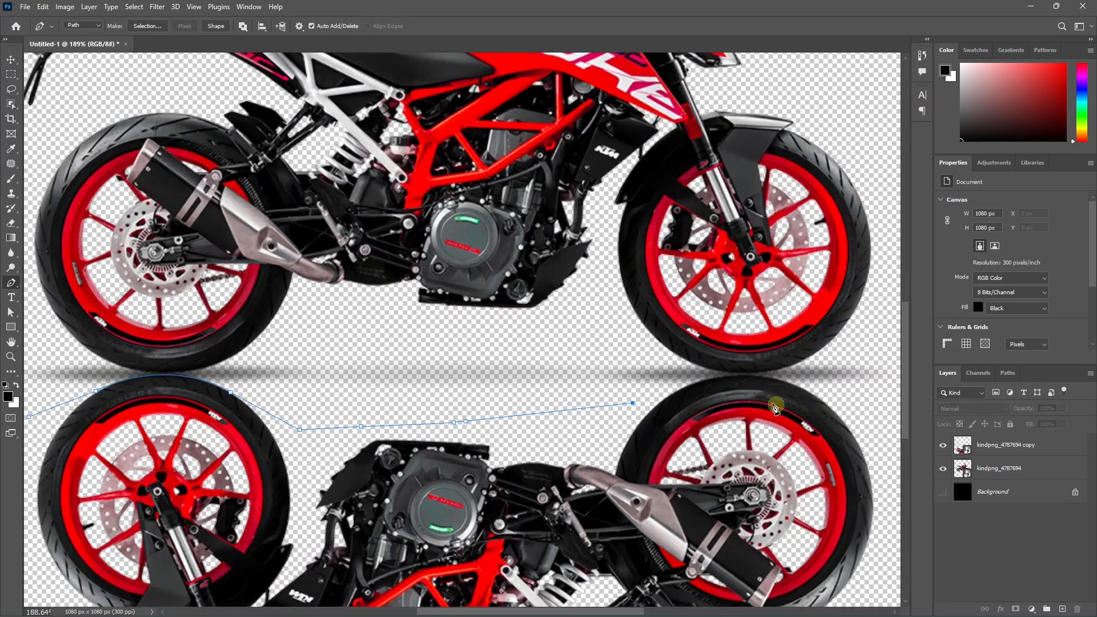
drag(744, 378, 825, 376)
Step: Close the pen path around the area above the inverted wheels and convert it to a selection
scroll(793, 373, down, 3)
drag(810, 331, 785, 314)
drag(718, 299, 648, 296)
drag(581, 304, 543, 311)
drag(435, 325, 385, 329)
drag(339, 333, 325, 341)
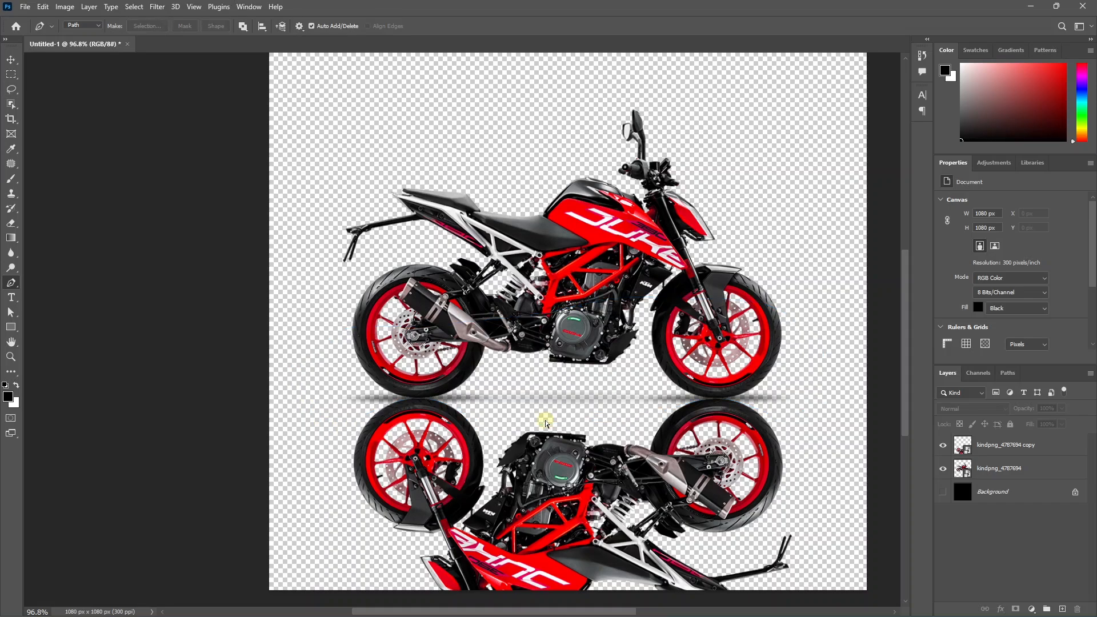
key(ctrl+Return)
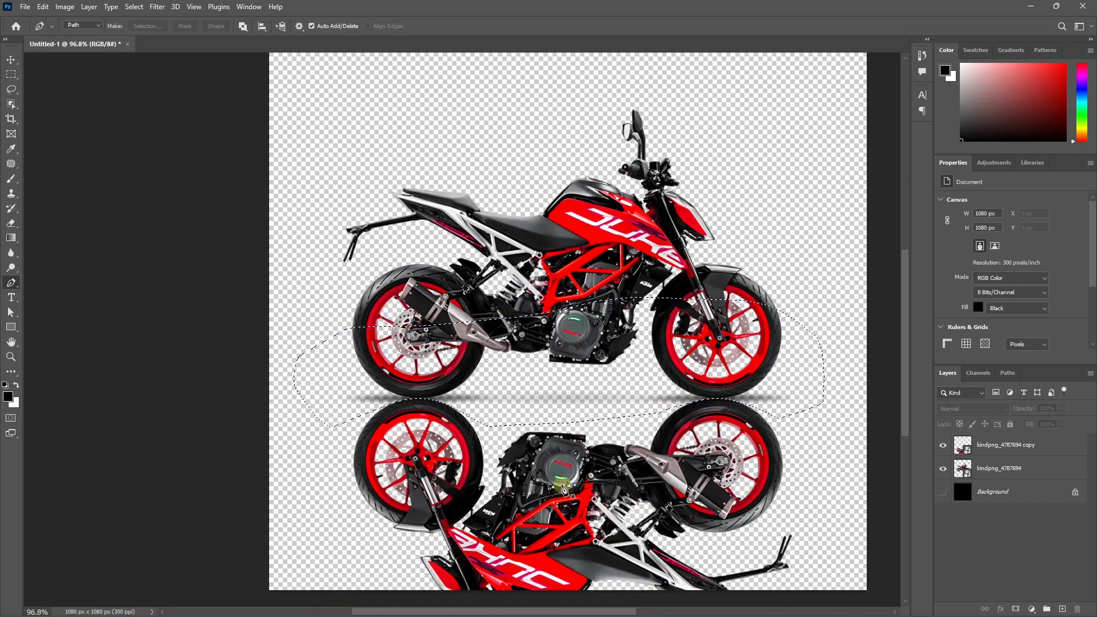
Step: Add a layer mask to the inverted motorcycle copy that hides the selected area
click(1008, 470)
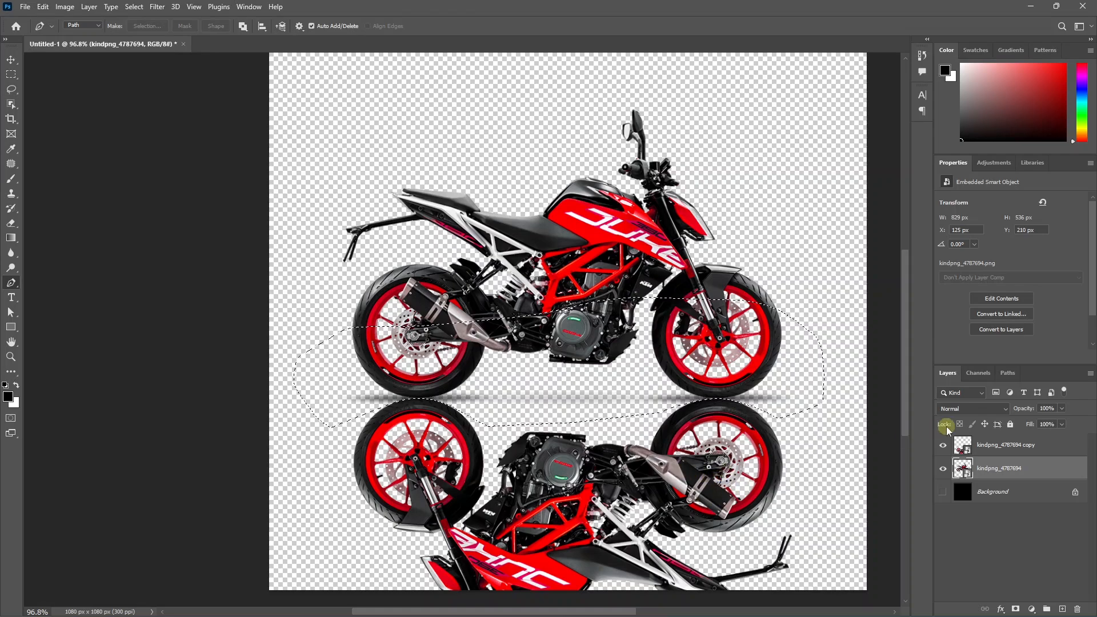
click(1006, 445)
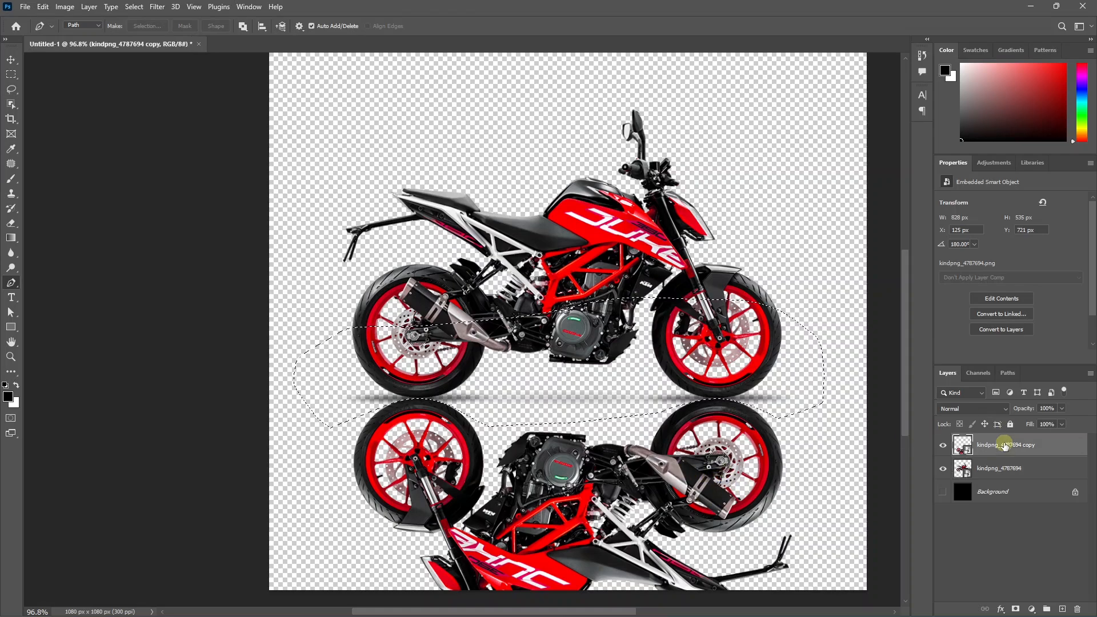
click(1016, 609)
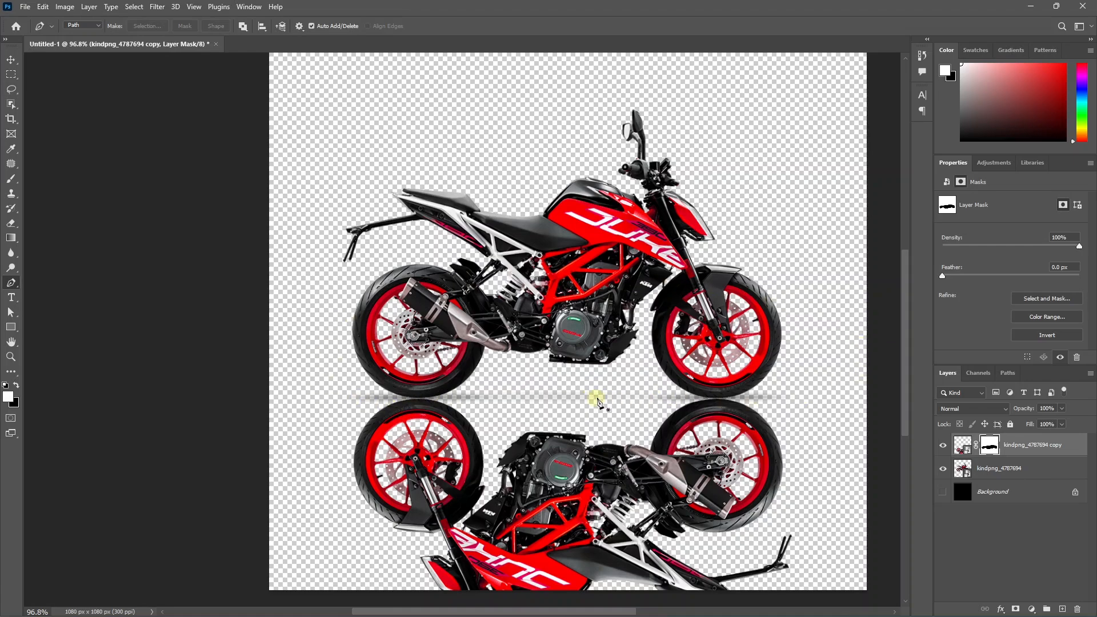
Step: Move the masked copy down to inspect its edge and back up against the upright motorcycle's wheels
key(v)
drag(597, 402, 596, 454)
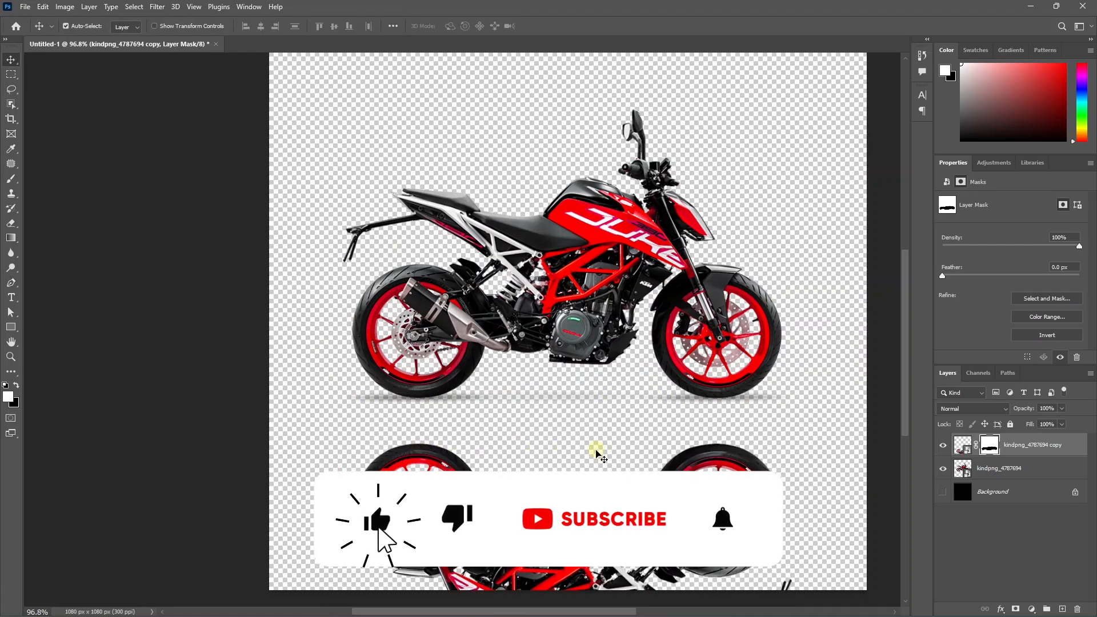
drag(747, 455, 747, 410)
scroll(702, 366, down, 1)
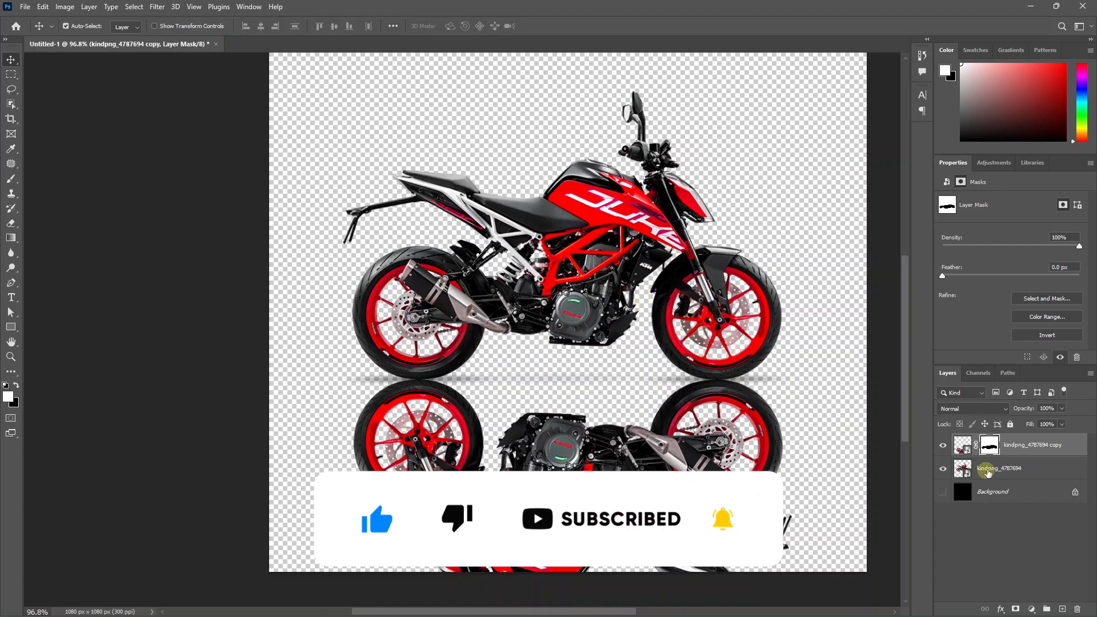
Step: Add a new layer above the upright motorcycle and check the soft brush's size and 0% hardness
click(988, 470)
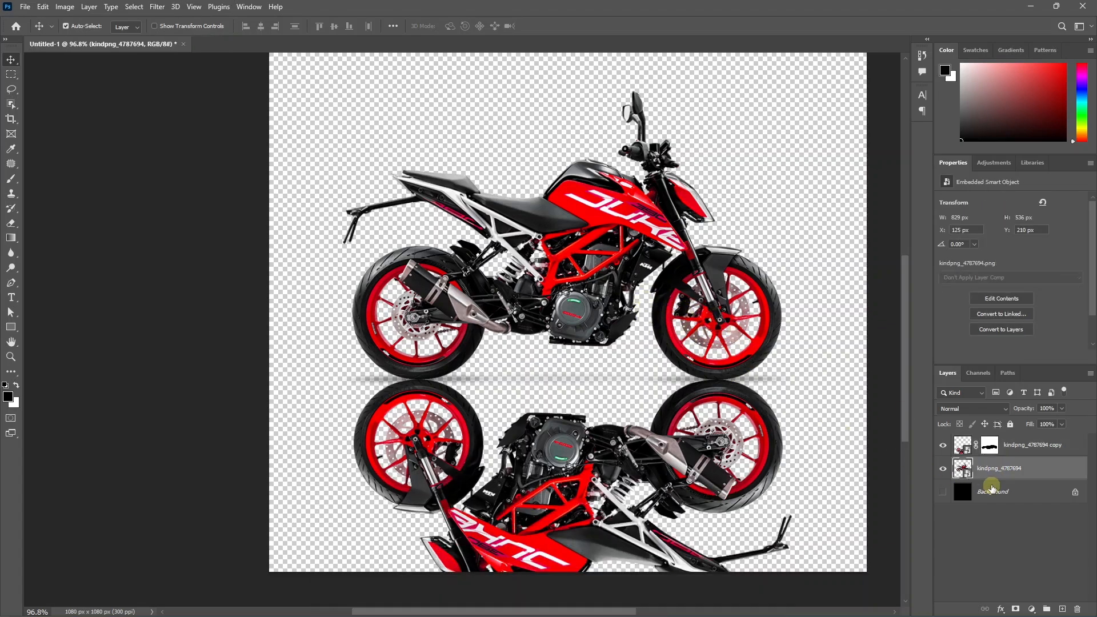
click(1062, 607)
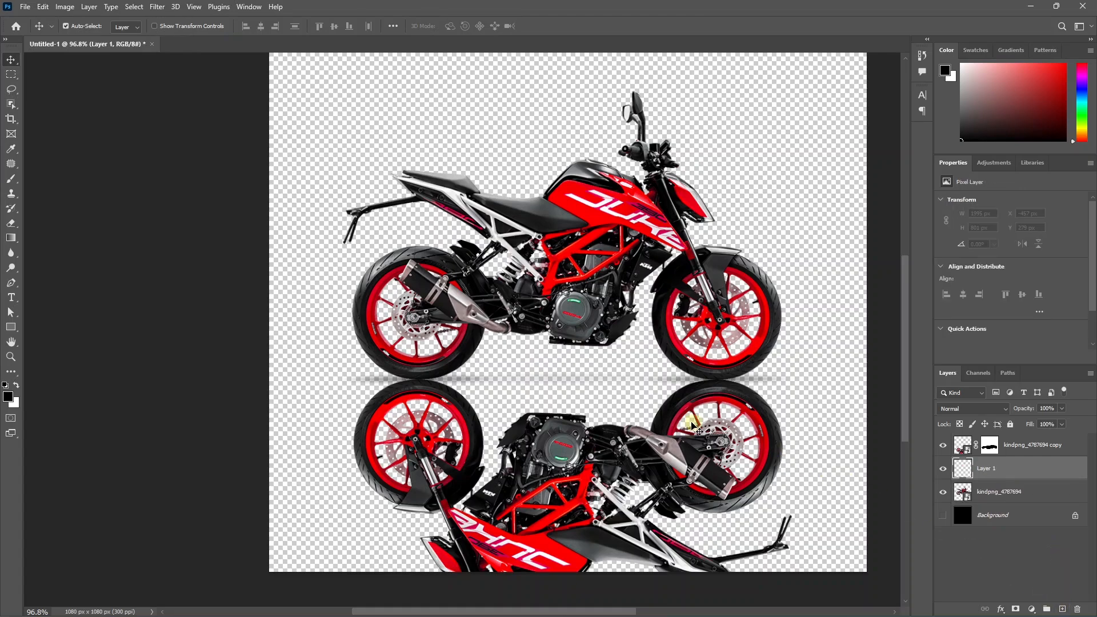
key(b)
click(83, 27)
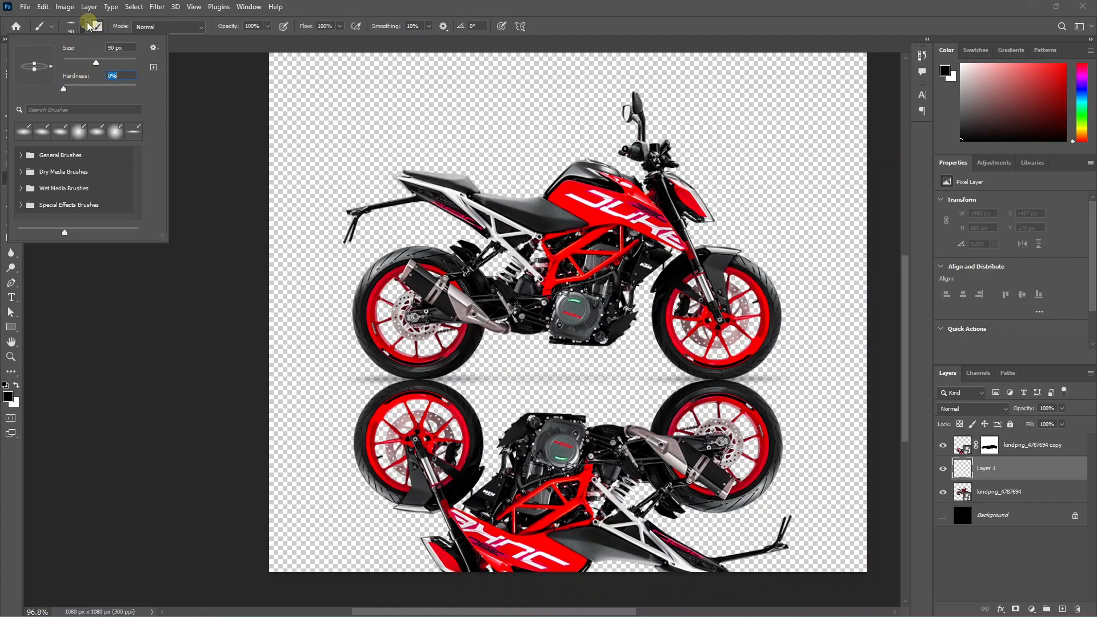
click(89, 27)
Step: Fill the new layer above the upright motorcycle with bright blue
click(1082, 98)
drag(1053, 105, 1086, 61)
key(alt+BackSpace)
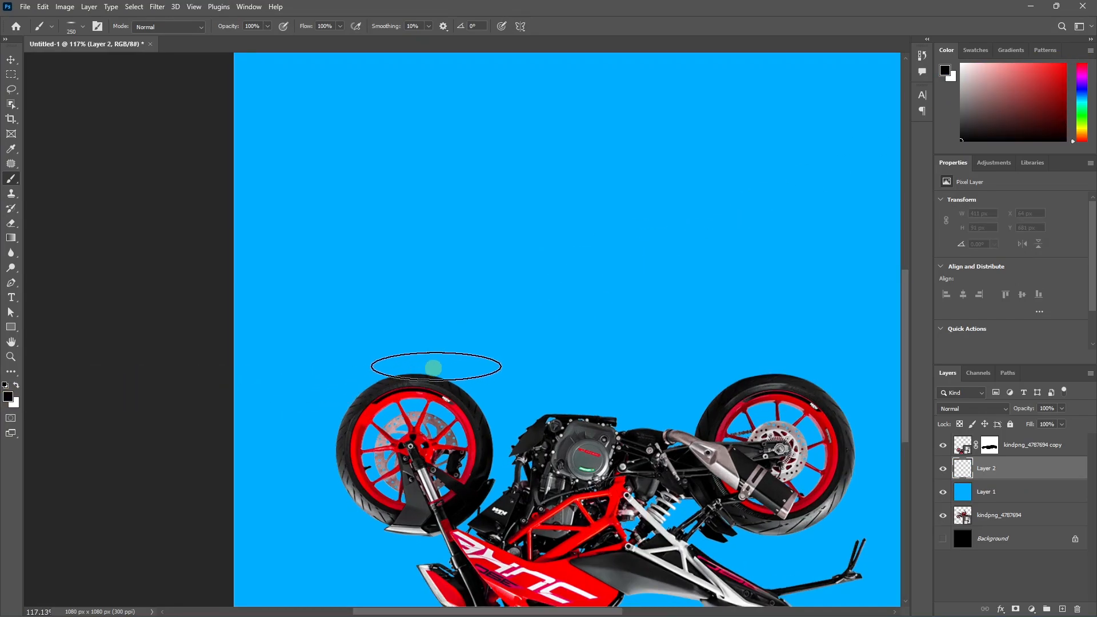
Step: Paint a soft black shadow above the inverted front wheel and flatten it to about 409 x 55 px
click(415, 372)
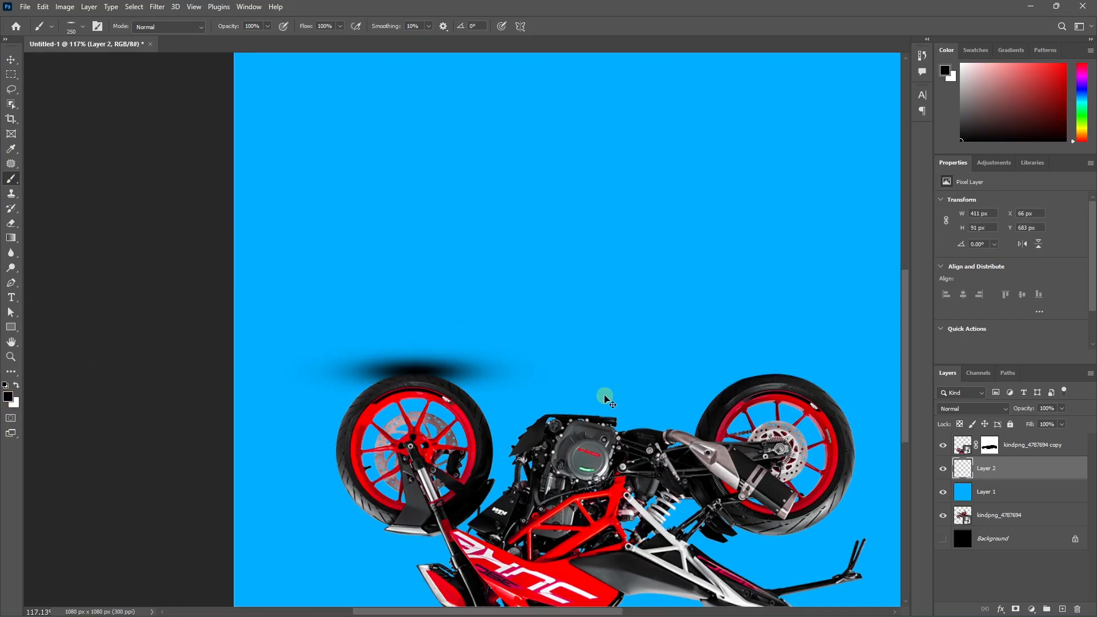
key(ctrl+t)
mouse_move(417, 341)
mouse_down()
mouse_move(417, 366)
mouse_move(446, 377)
mouse_up()
key(Return)
key(b)
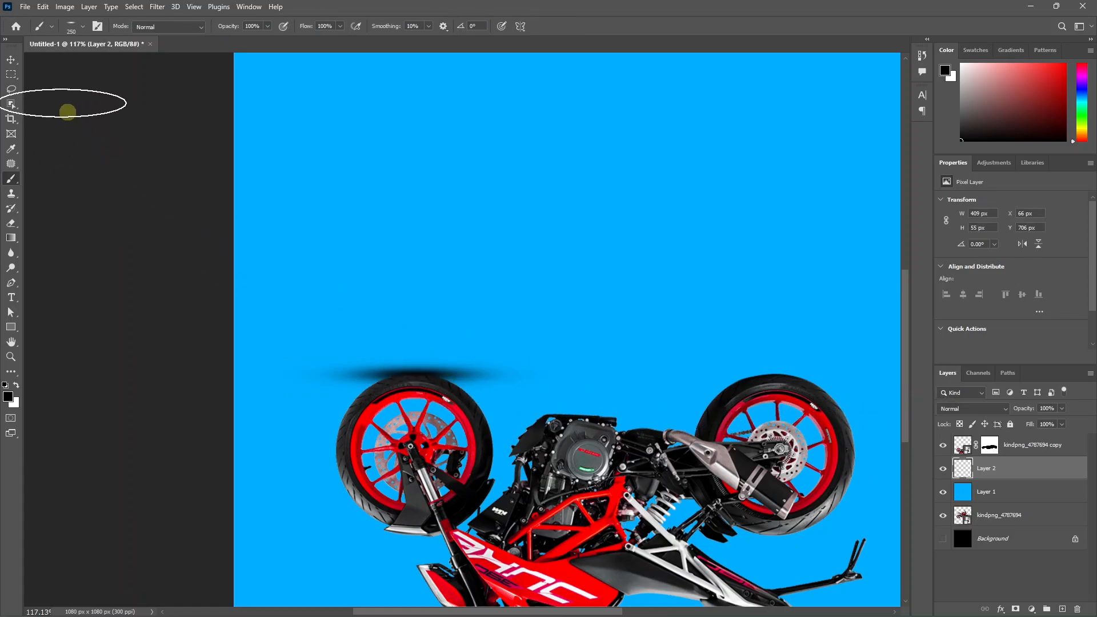
Step: Switch back to the Move tool and show the black Background layer again
click(11, 59)
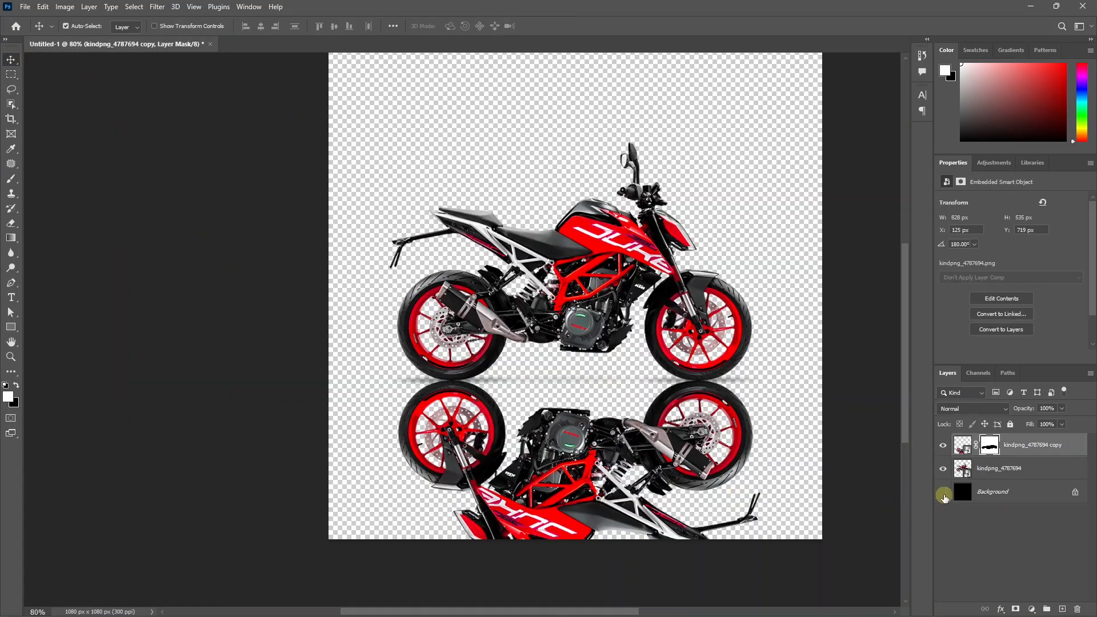
click(943, 493)
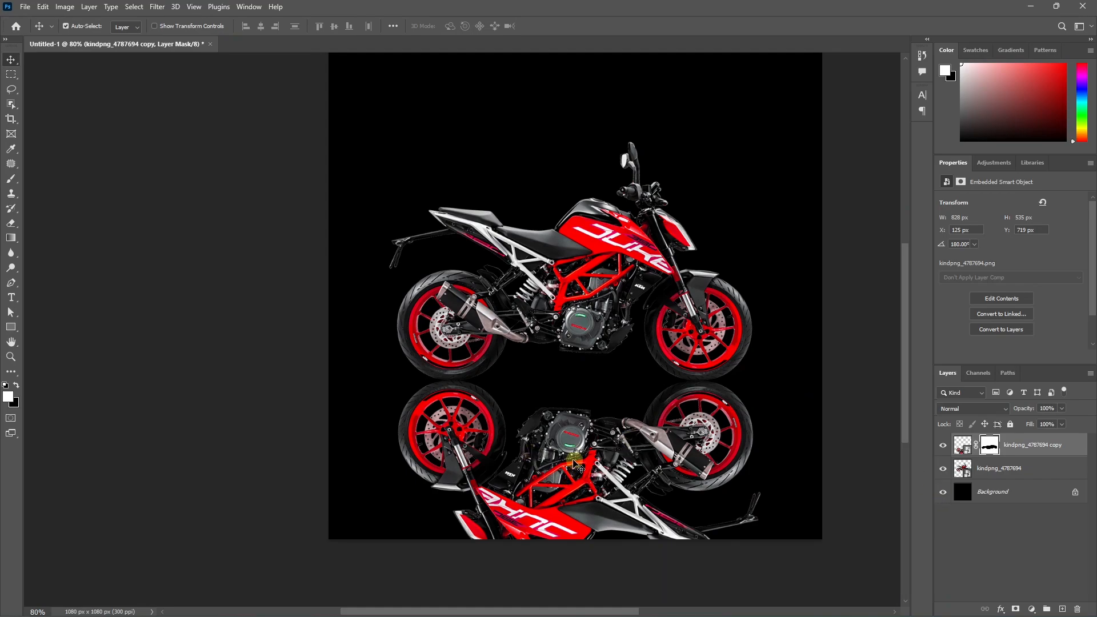
Step: Rasterize the inverted motorcycle copy and apply its layer mask permanently to the layer
right_click(1019, 452)
click(952, 369)
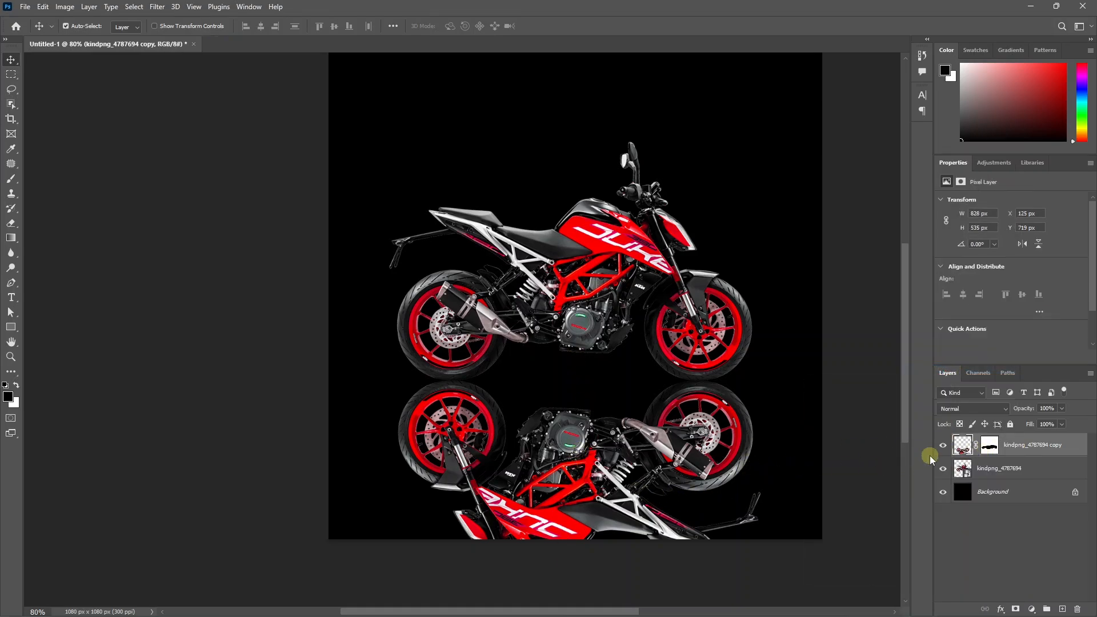
drag(990, 449, 1077, 609)
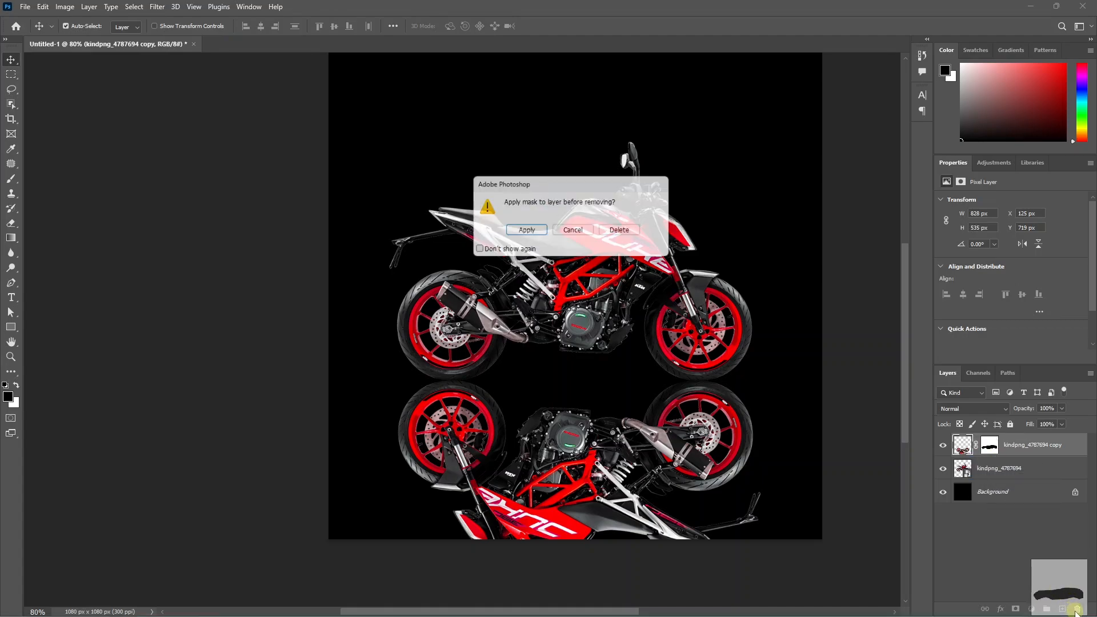
click(523, 231)
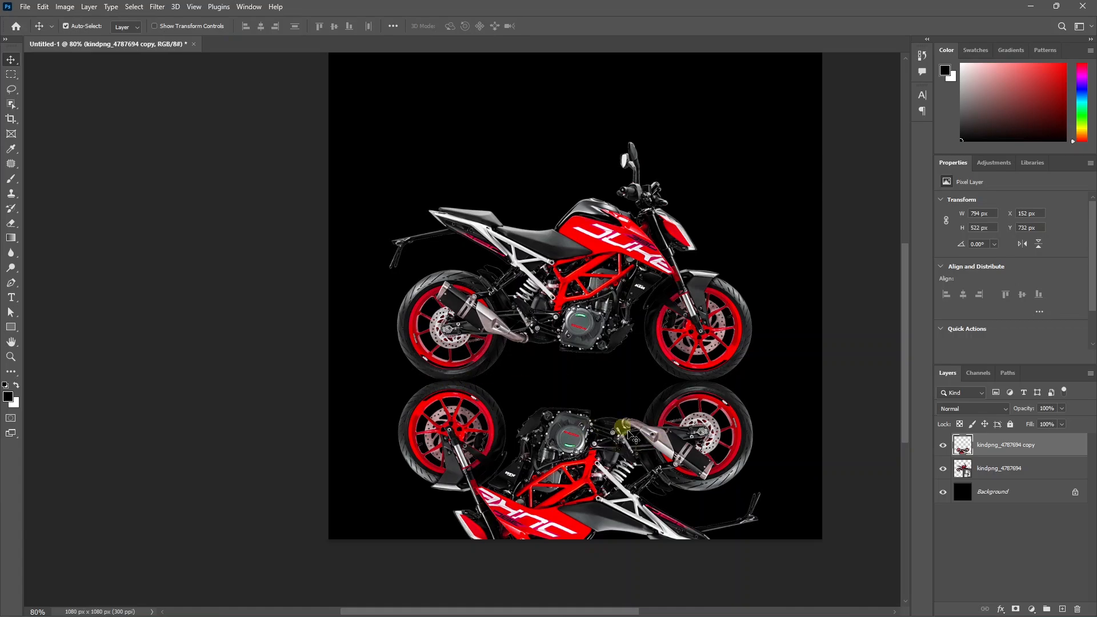
Step: Add a fresh mask to the inverted motorcycle and fade it out towards the poster's lower edge with a linear white-to-black gradient
click(1015, 609)
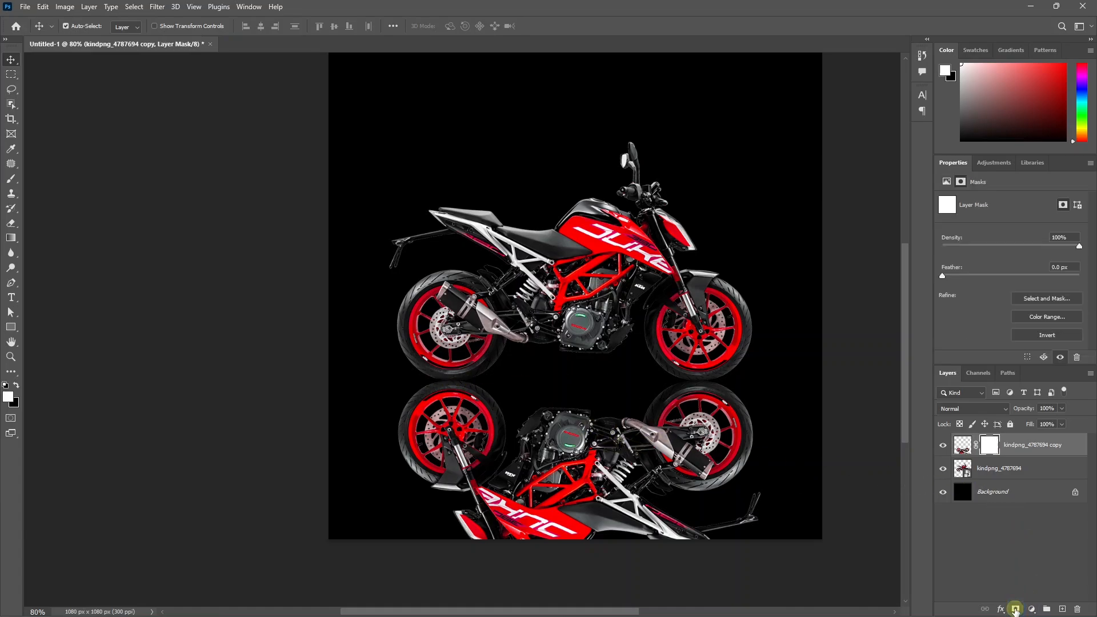
click(11, 237)
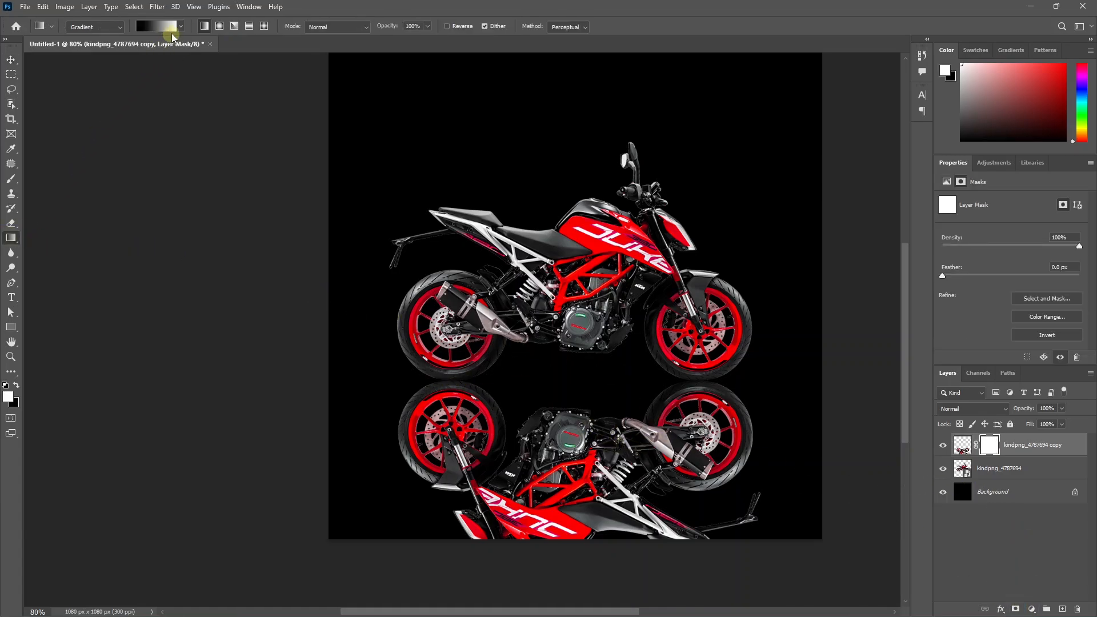
click(181, 27)
click(115, 67)
click(180, 29)
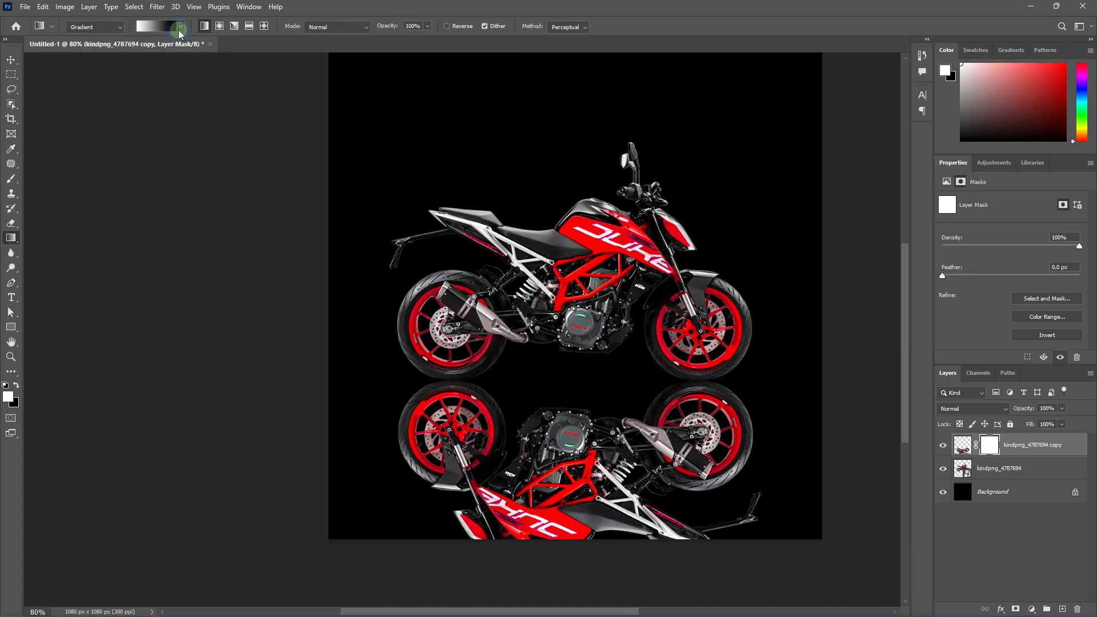
drag(584, 562, 571, 338)
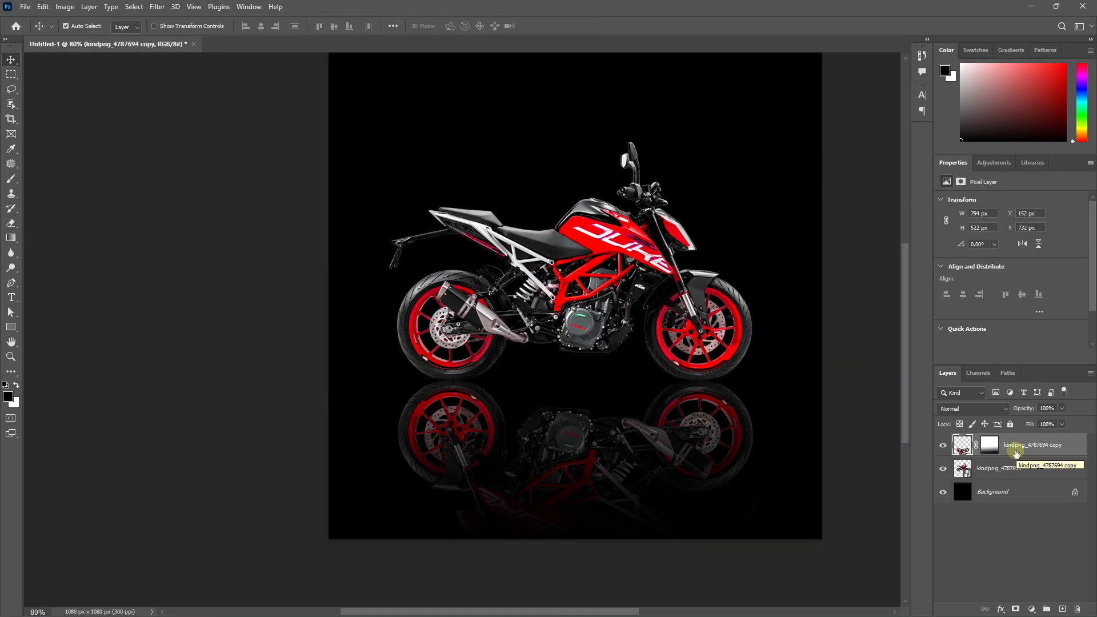
Step: Convert the faded reflection layer to a Smart Object and apply a Gaussian Blur with a 1.6 px radius
right_click(1016, 450)
click(979, 315)
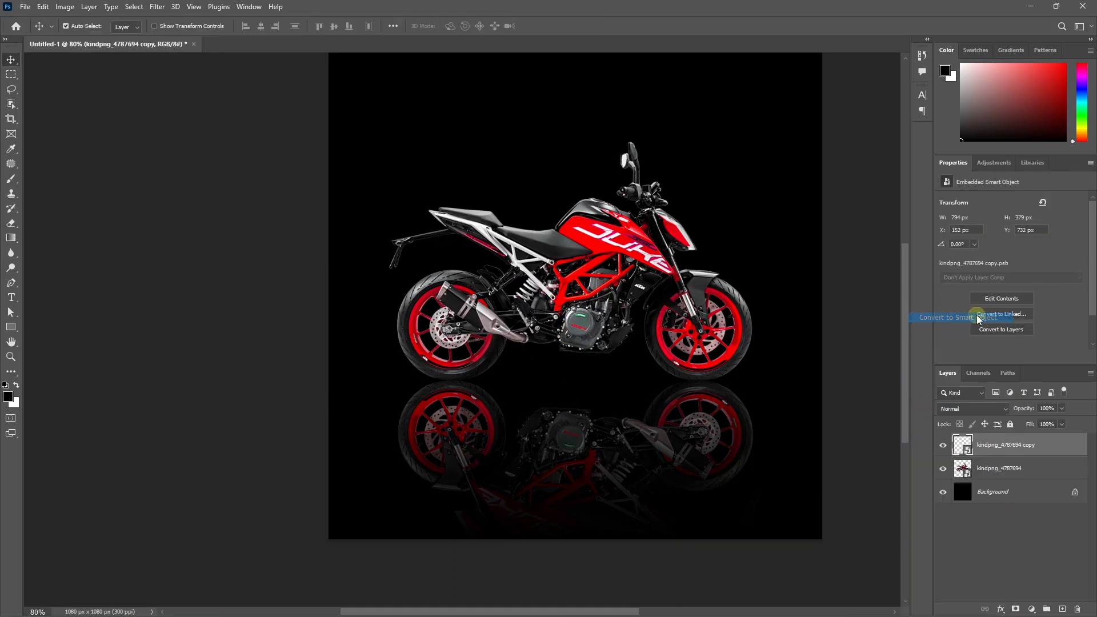
click(157, 6)
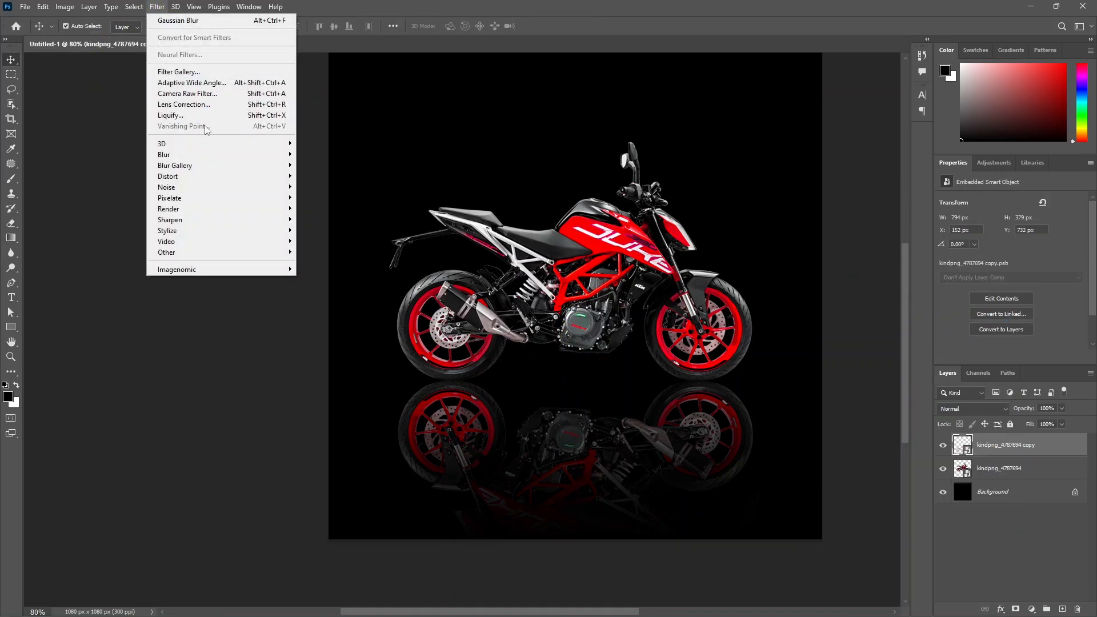
mouse_move(199, 156)
click(331, 200)
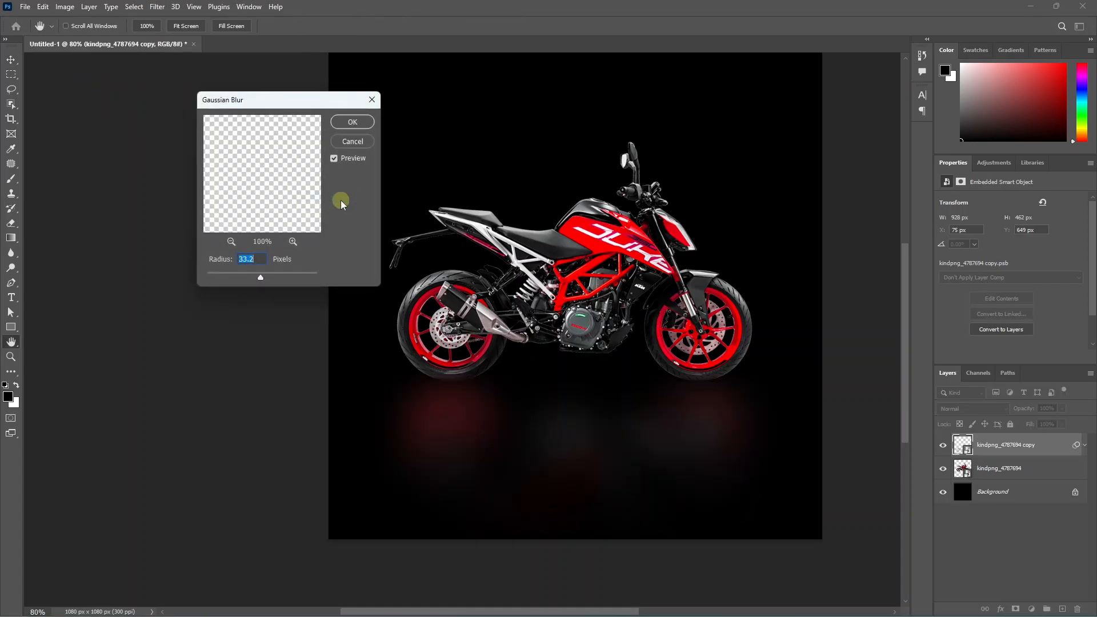
drag(239, 279, 211, 280)
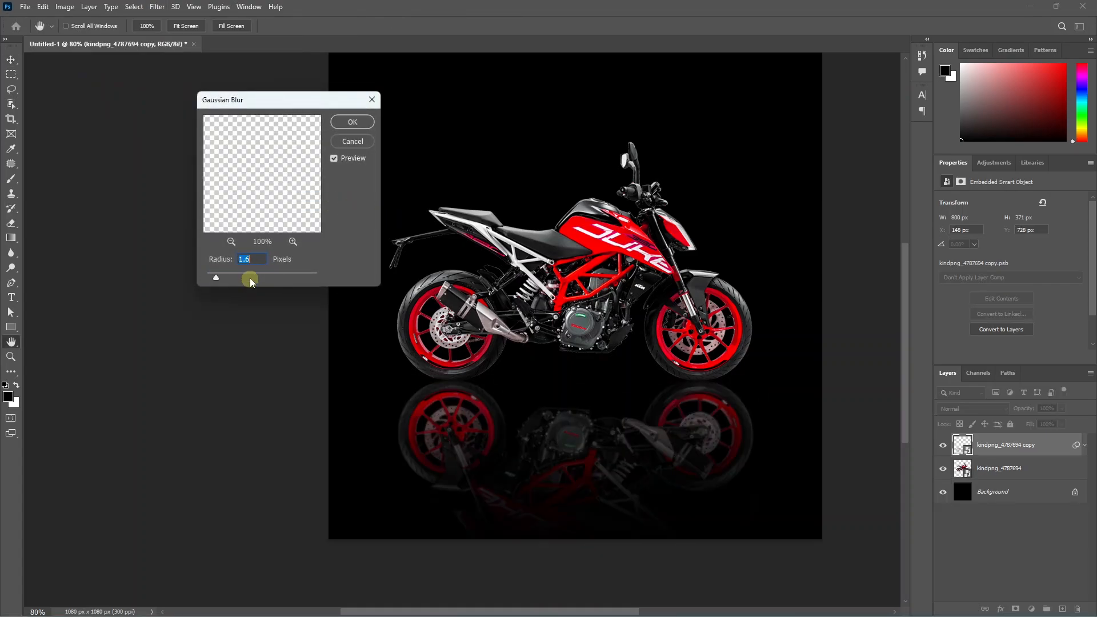
click(343, 122)
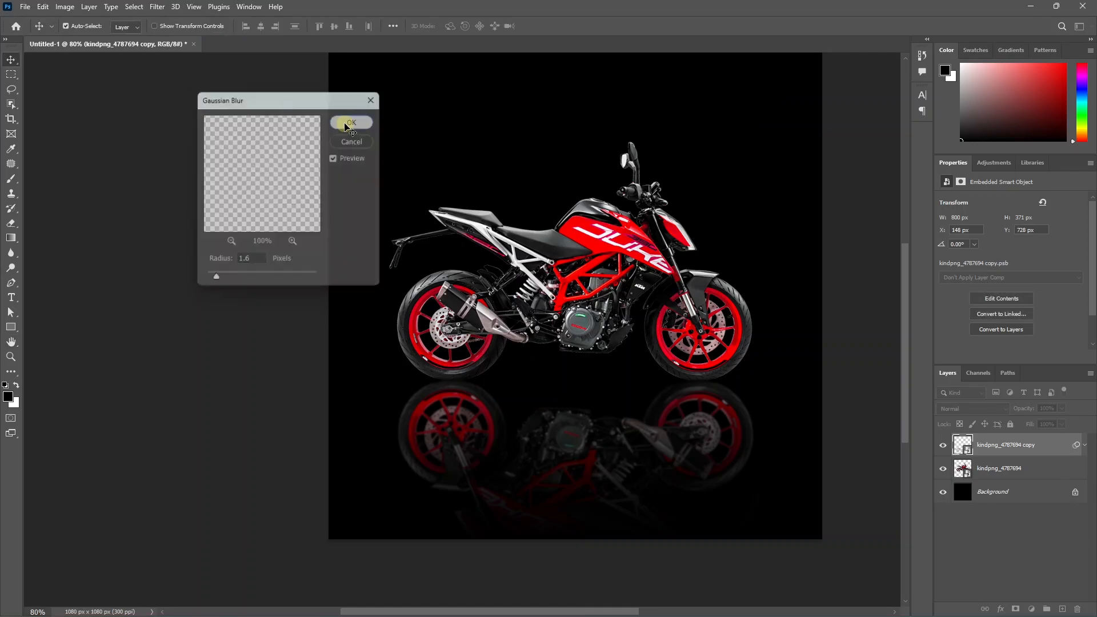
Step: Lower the blurred reflection layer's opacity to 52% and deselect the layer
click(1063, 409)
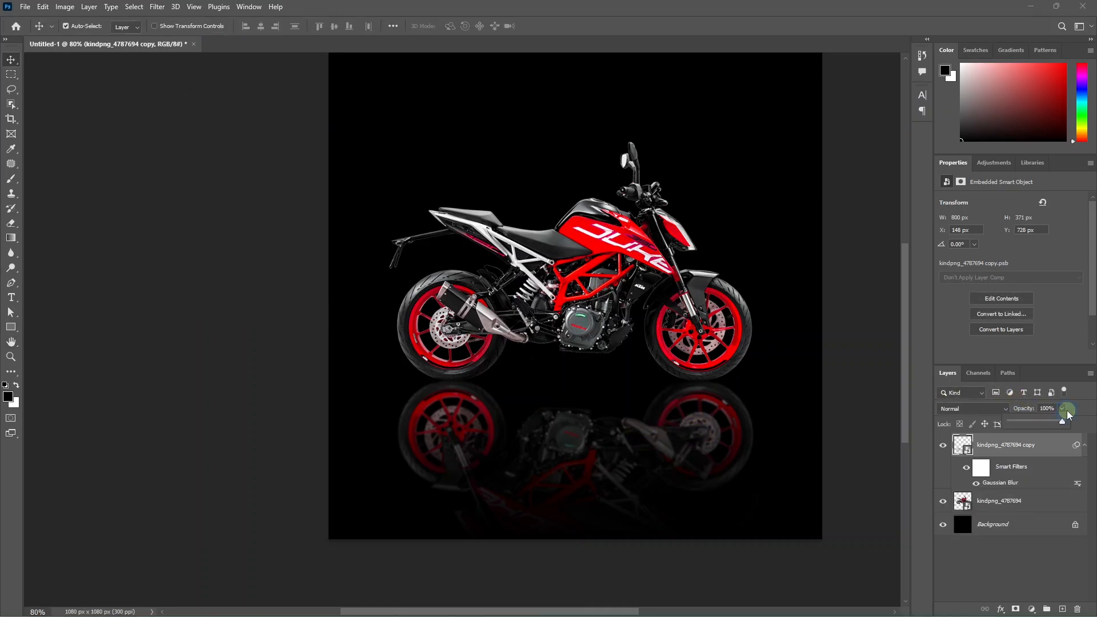
drag(1057, 426, 1043, 422)
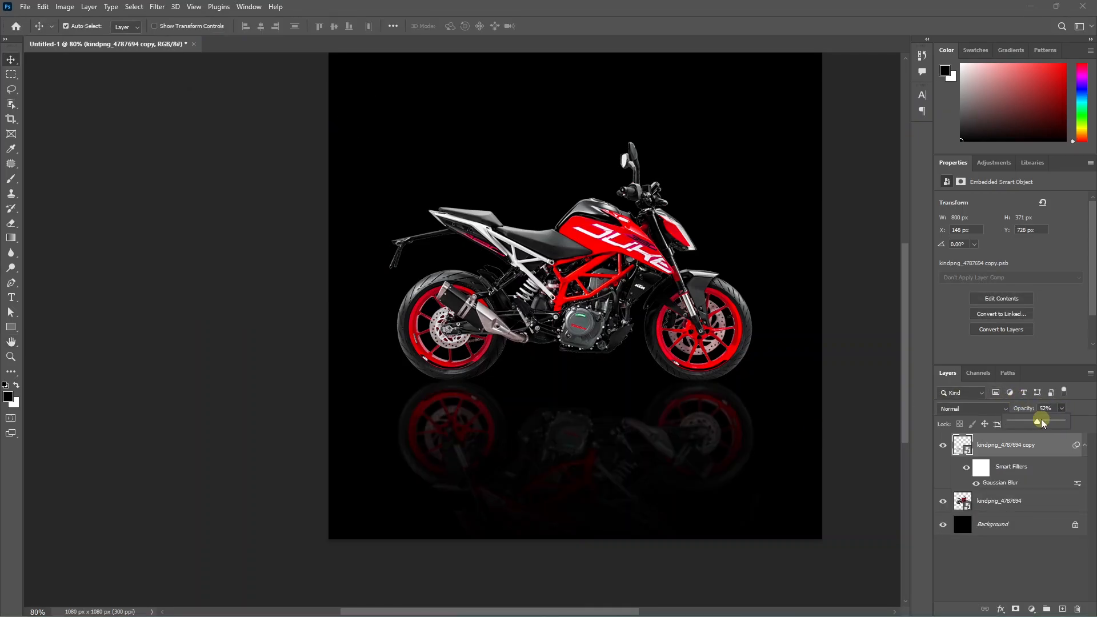
click(855, 375)
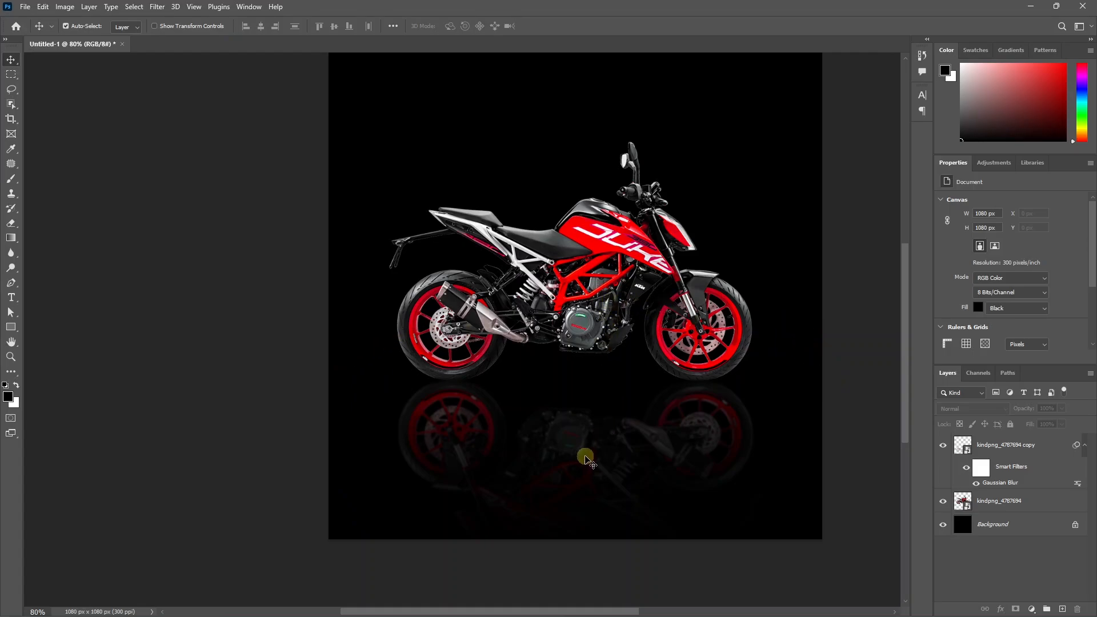
Step: Add a new layer directly above the Background and enlarge the flattened soft brush to 1300 px
click(994, 524)
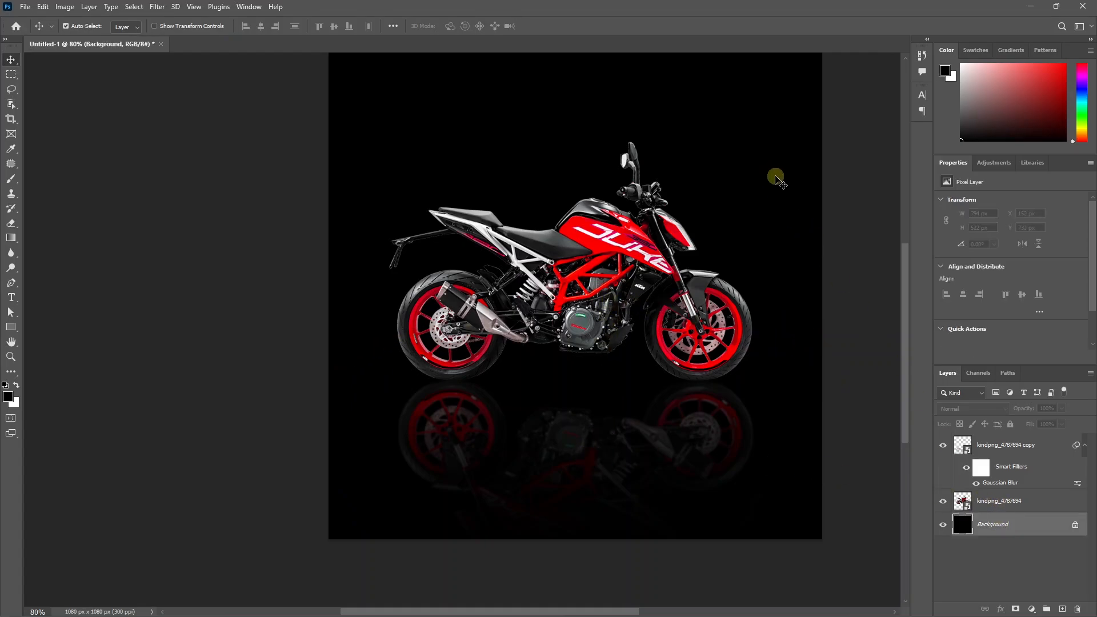
click(1063, 609)
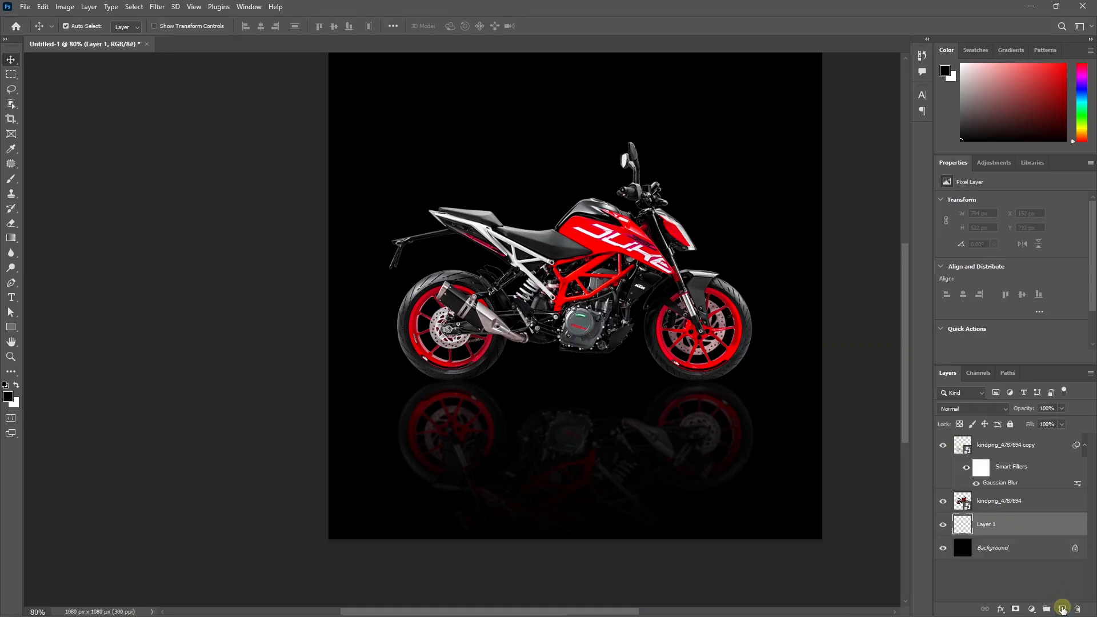
key(b)
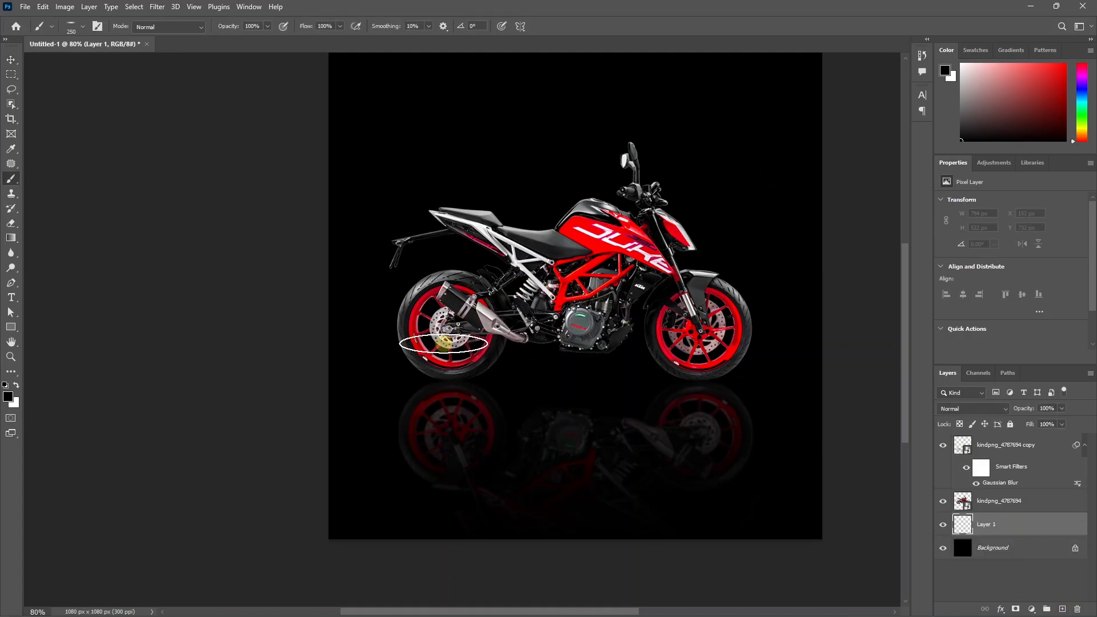
key(bracketright)
key(bracketright)
key(bracketright)
key(bracketright)
key(bracketright)
key(bracketright)
key(bracketright)
key(bracketright)
key(bracketright)
key(bracketright)
key(bracketright)
key(bracketright)
key(bracketright)
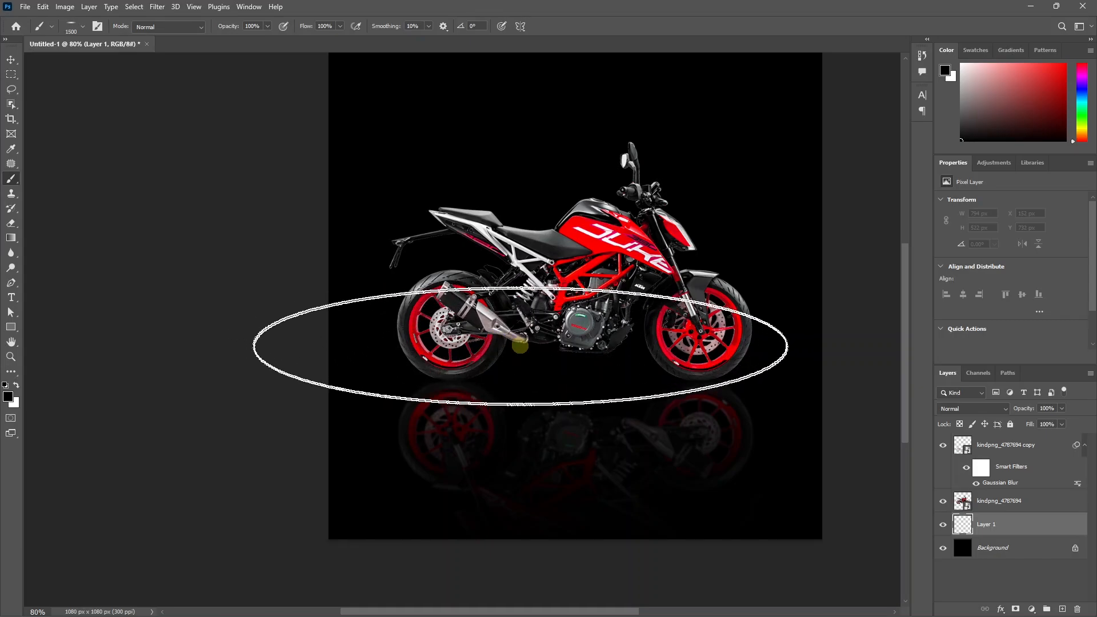
key(bracketleft)
Step: Set the foreground colour to grey 5d5d5d and paint one soft glow on the floor beneath the motorcycle
click(8, 395)
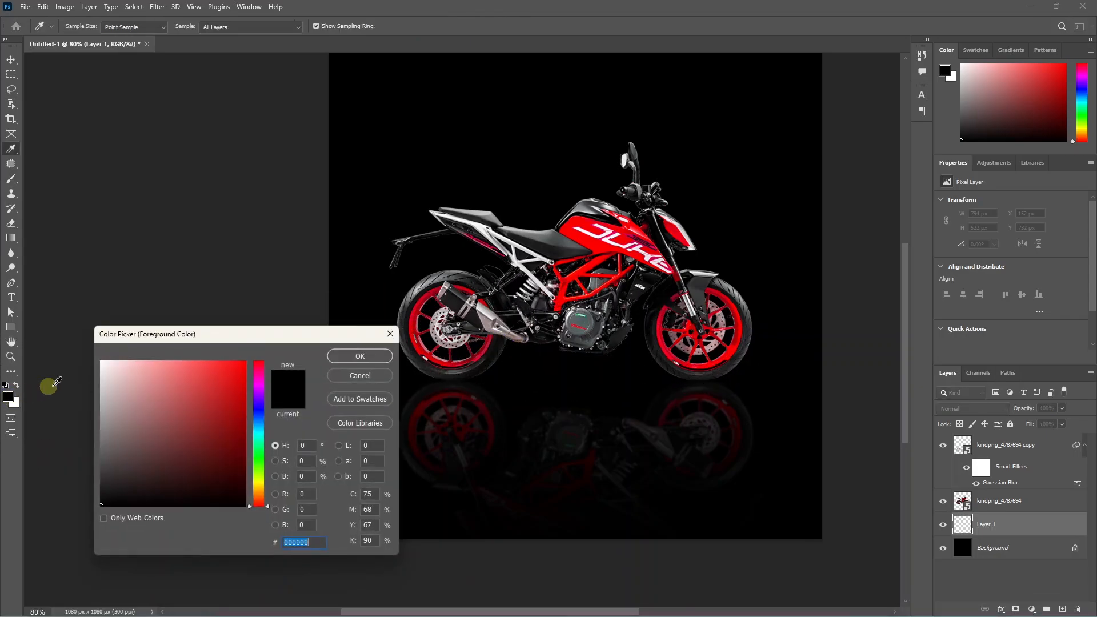
drag(144, 418, 98, 456)
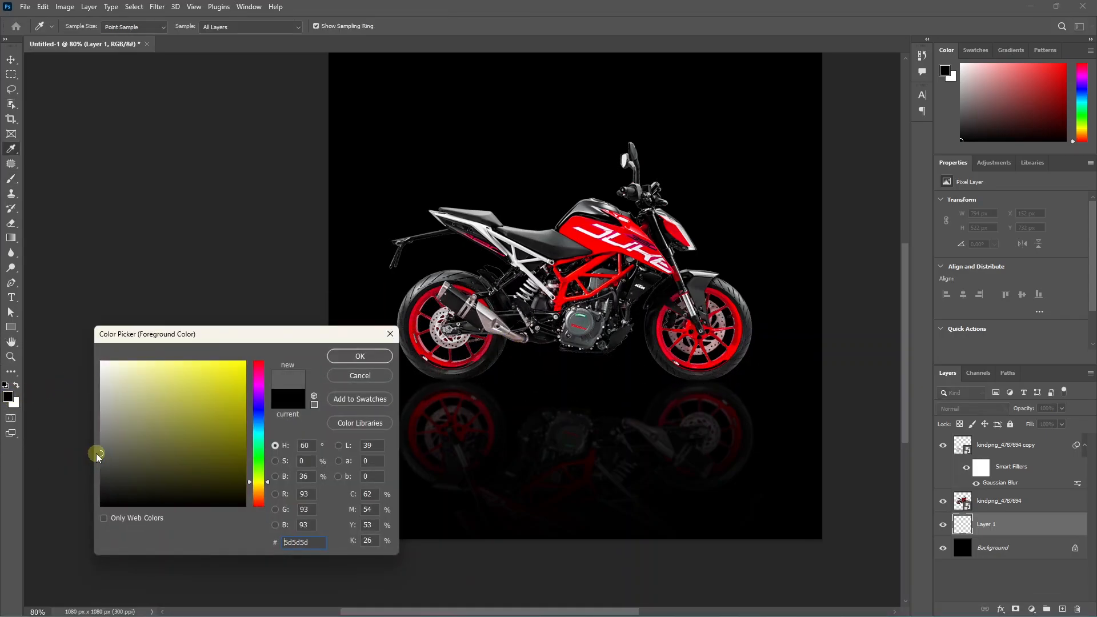
click(358, 356)
key(b)
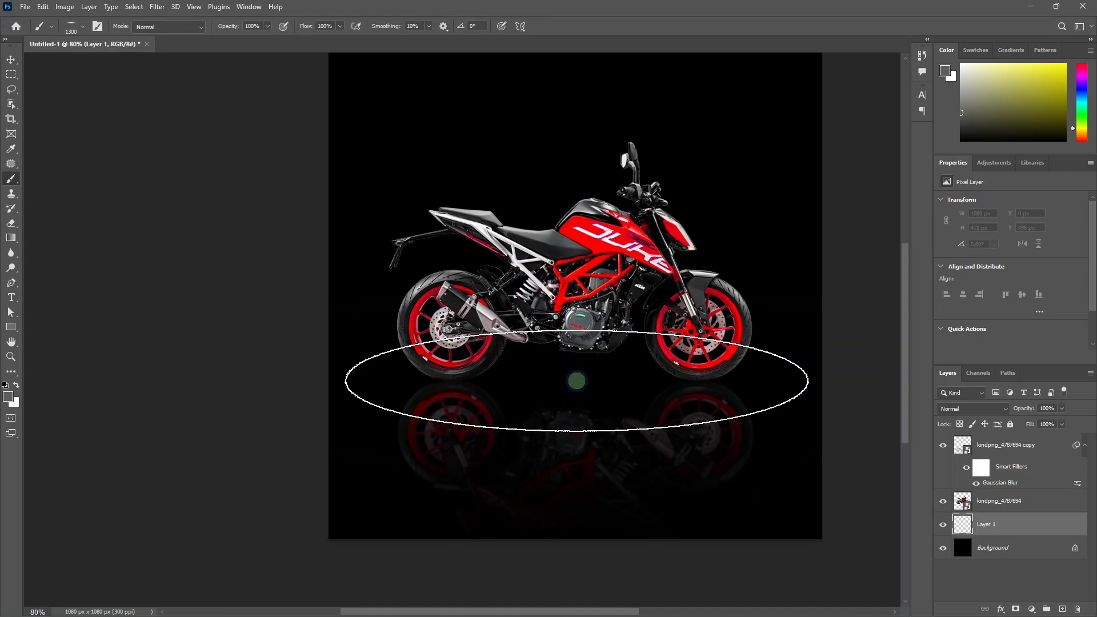
click(576, 381)
Step: Stretch the grey floor glow symmetrically to about 187% of its width, beyond both sides of the canvas
key(ctrl+t)
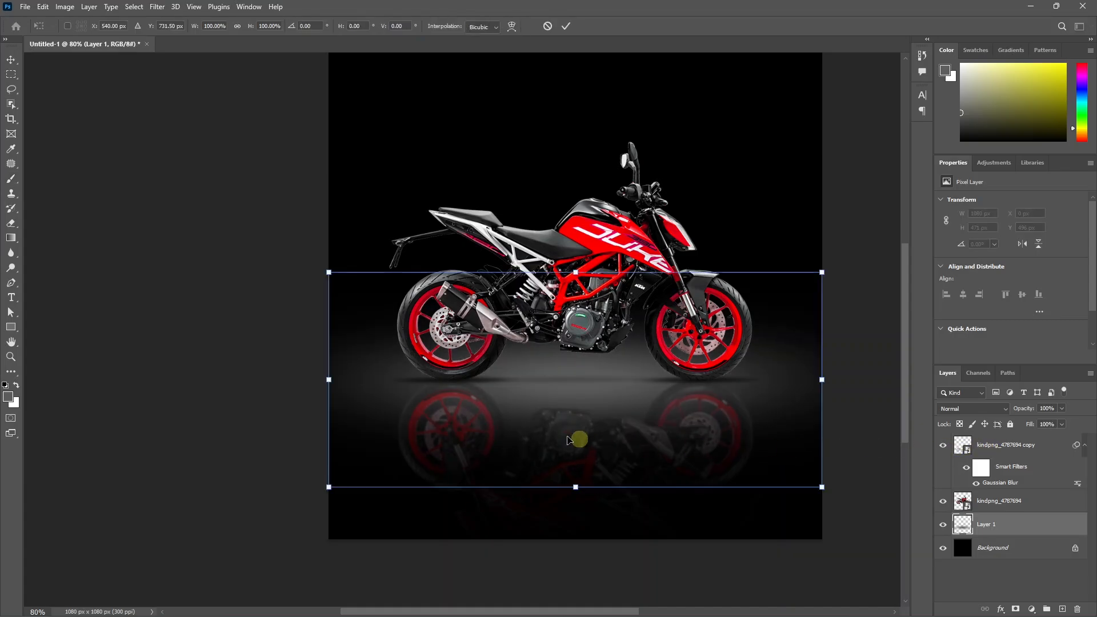
key(ctrl+0)
drag(352, 387, 188, 387)
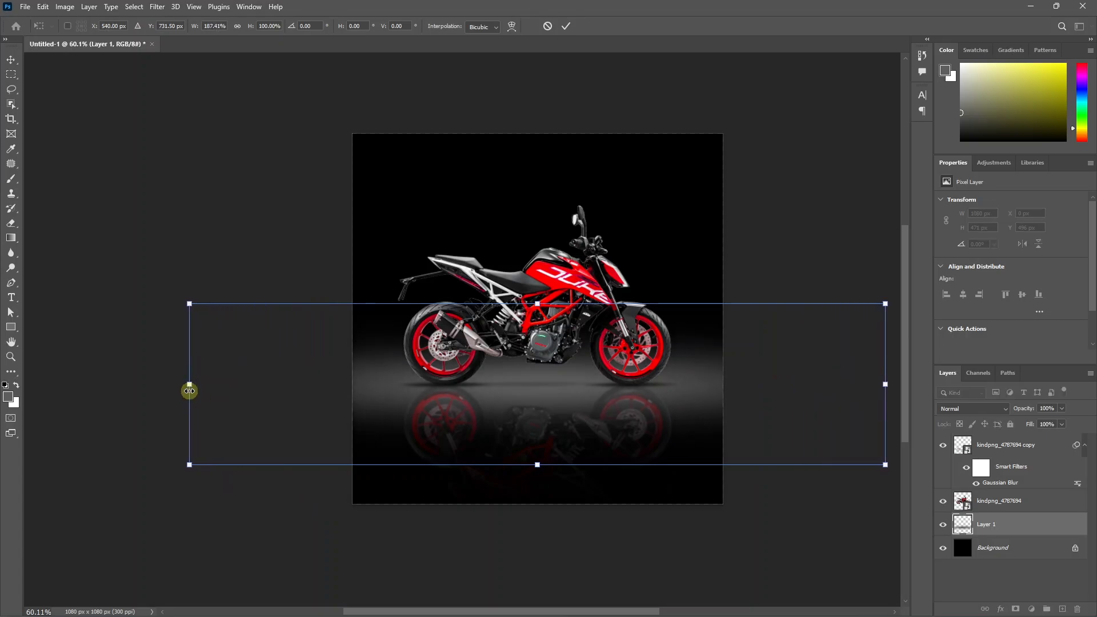
key(Return)
Step: Add a layer above the grey glow and paint a white highlight between the wheels with an 800 px brush
key(b)
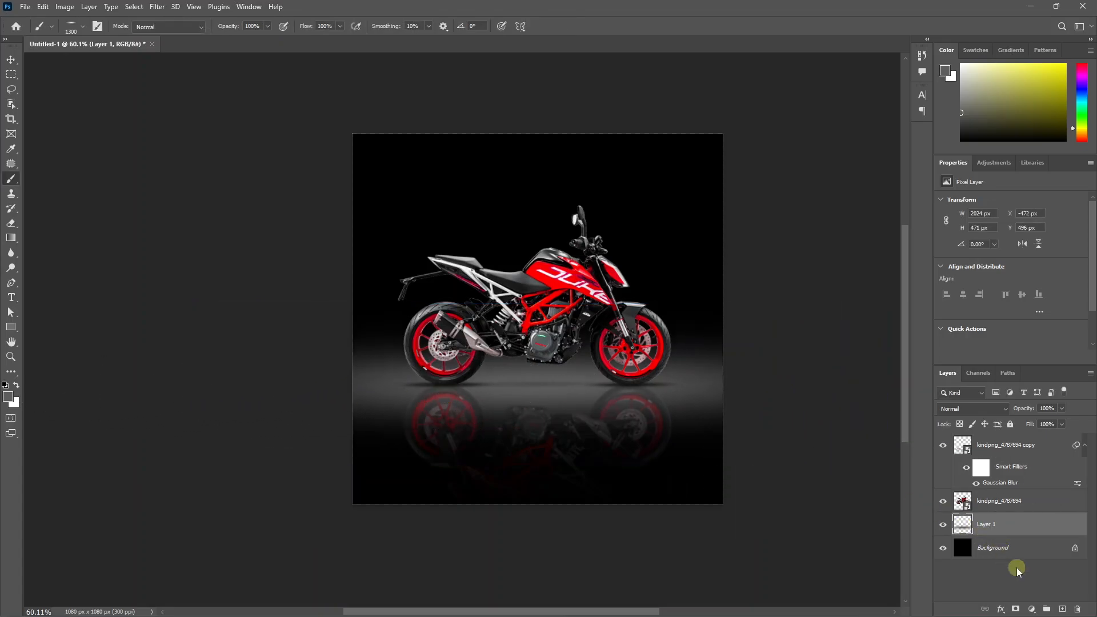
click(1060, 609)
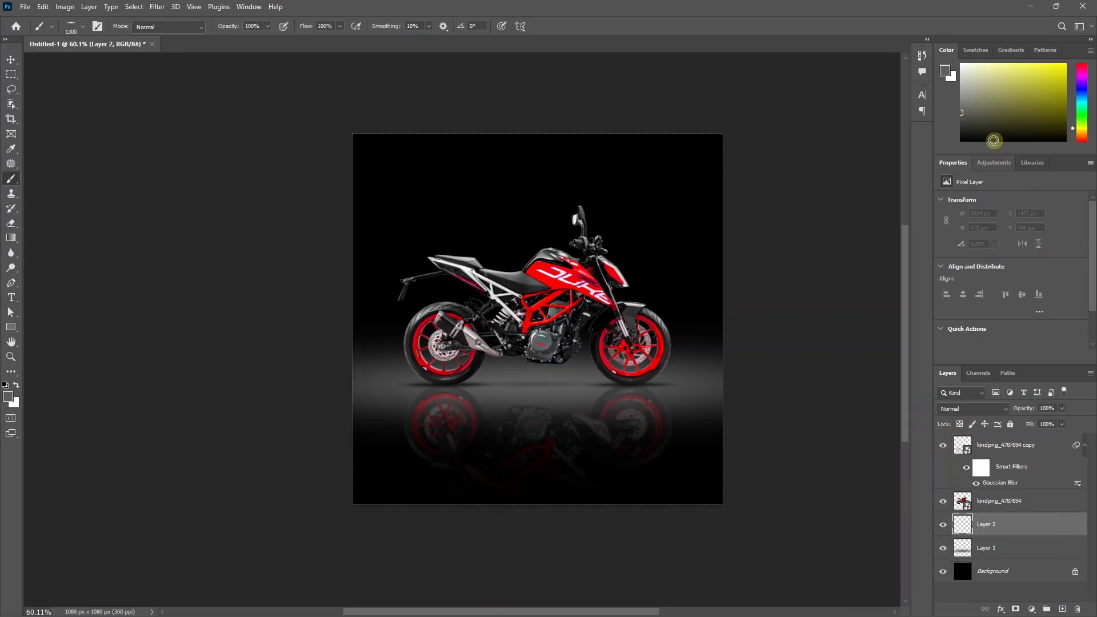
drag(965, 98, 939, 46)
key(bracketleft)
key(bracketleft)
key(bracketleft)
key(bracketleft)
key(bracketleft)
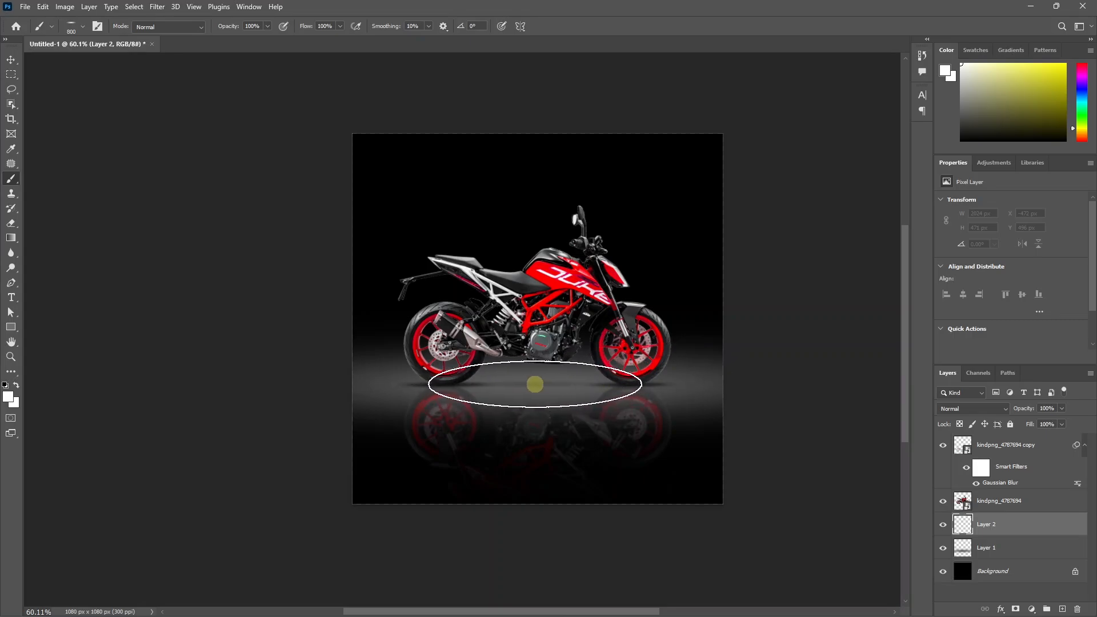
click(534, 383)
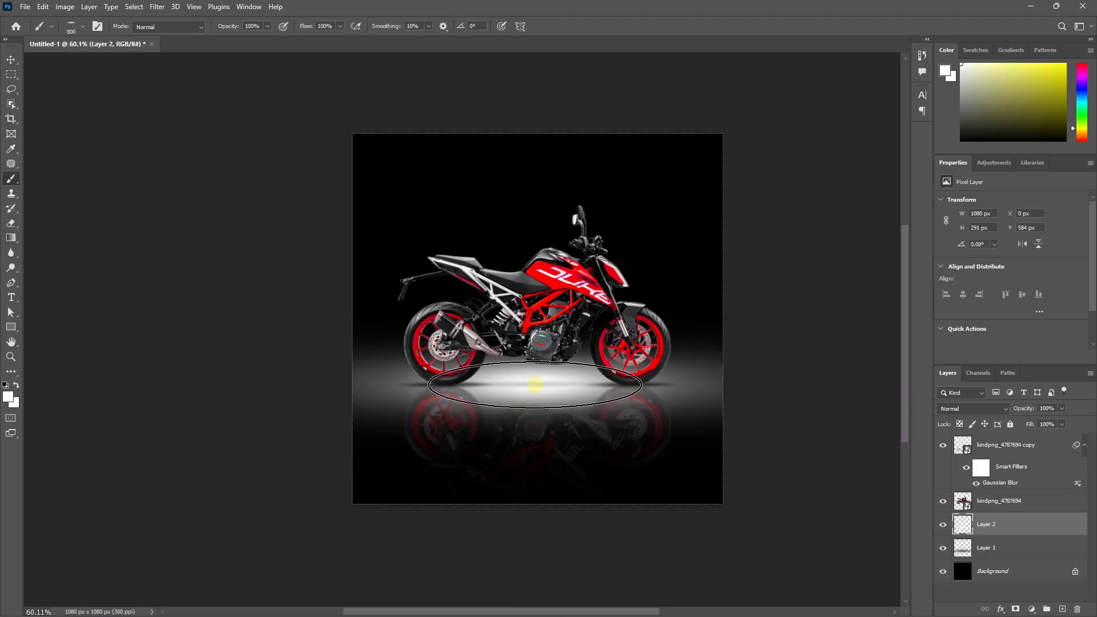
Step: Set the white highlight layer's blend mode to Overlay and return to the Move tool
click(972, 409)
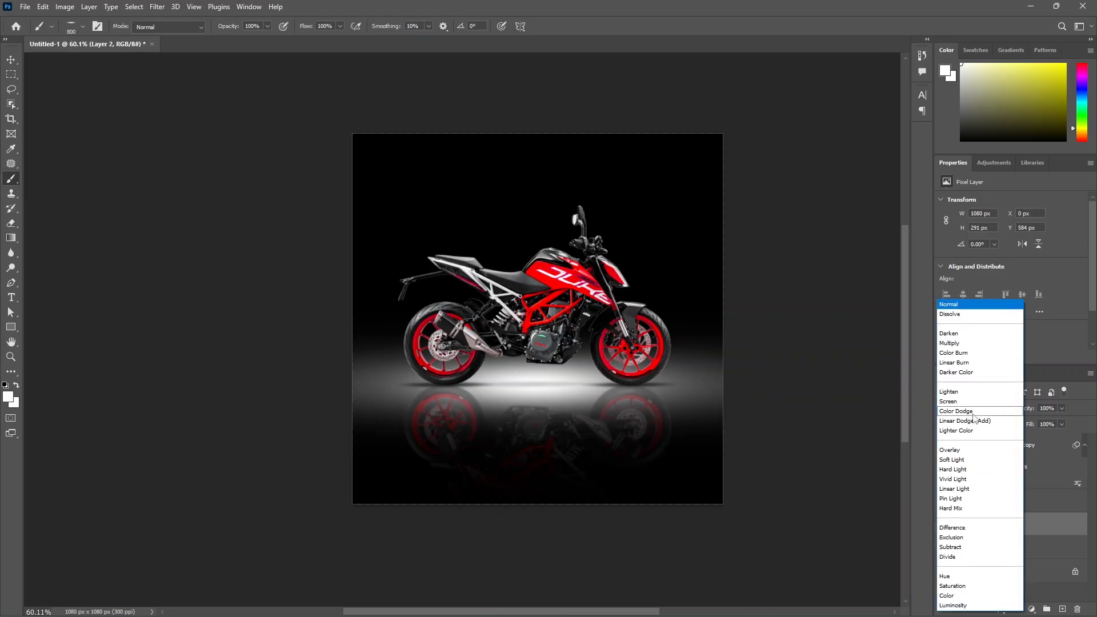
click(972, 449)
key(v)
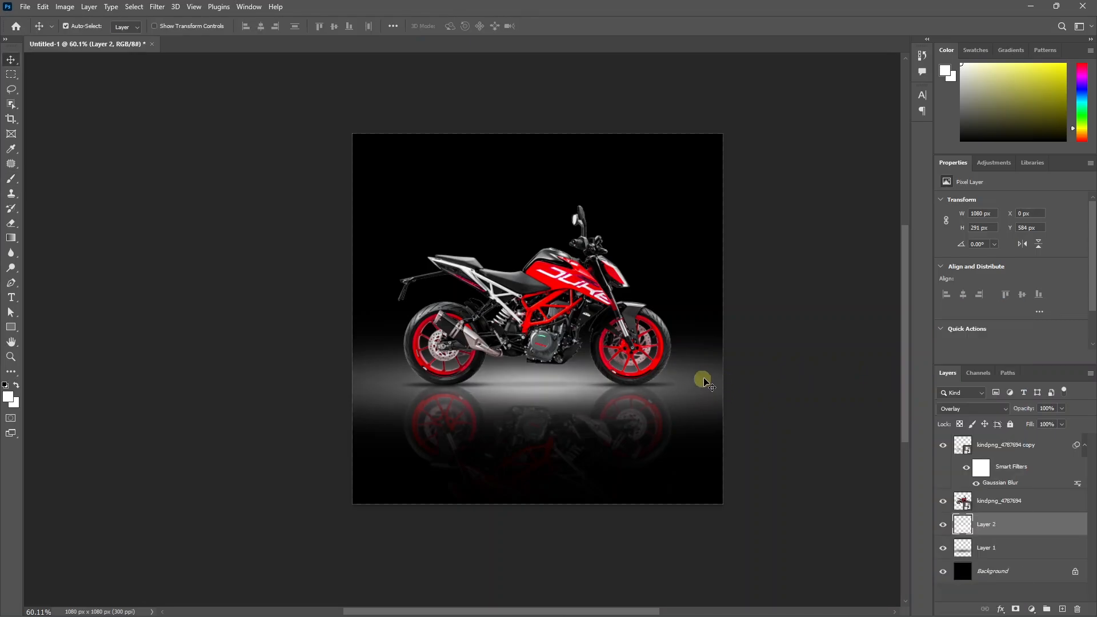
Step: Reduce the fill of the grey floor glow on Layer 1
click(990, 549)
click(1062, 424)
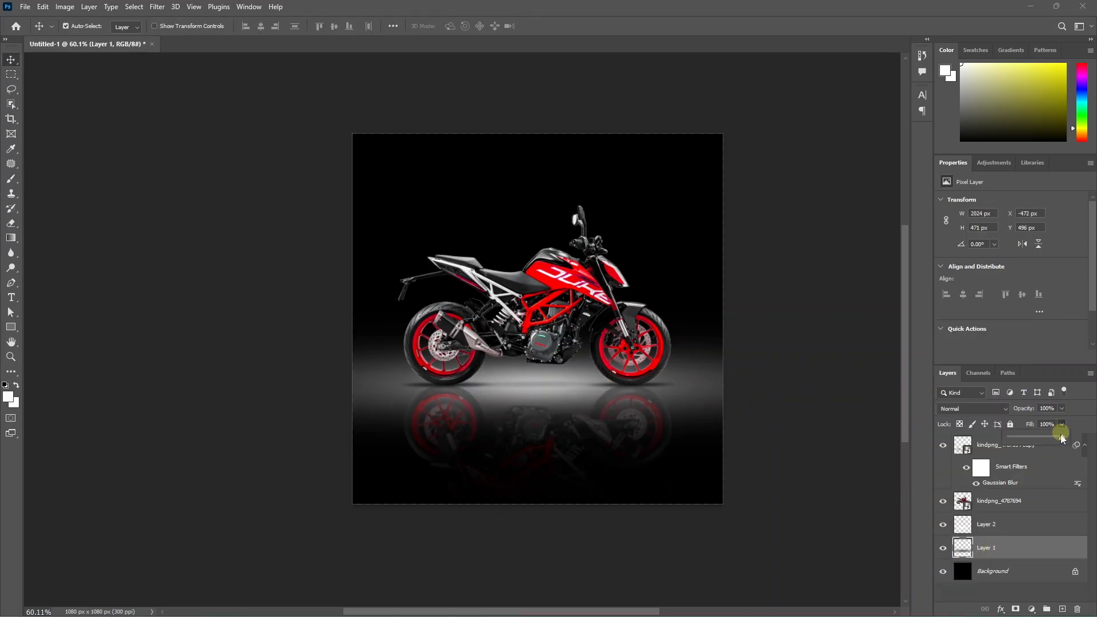
drag(1063, 437, 1043, 440)
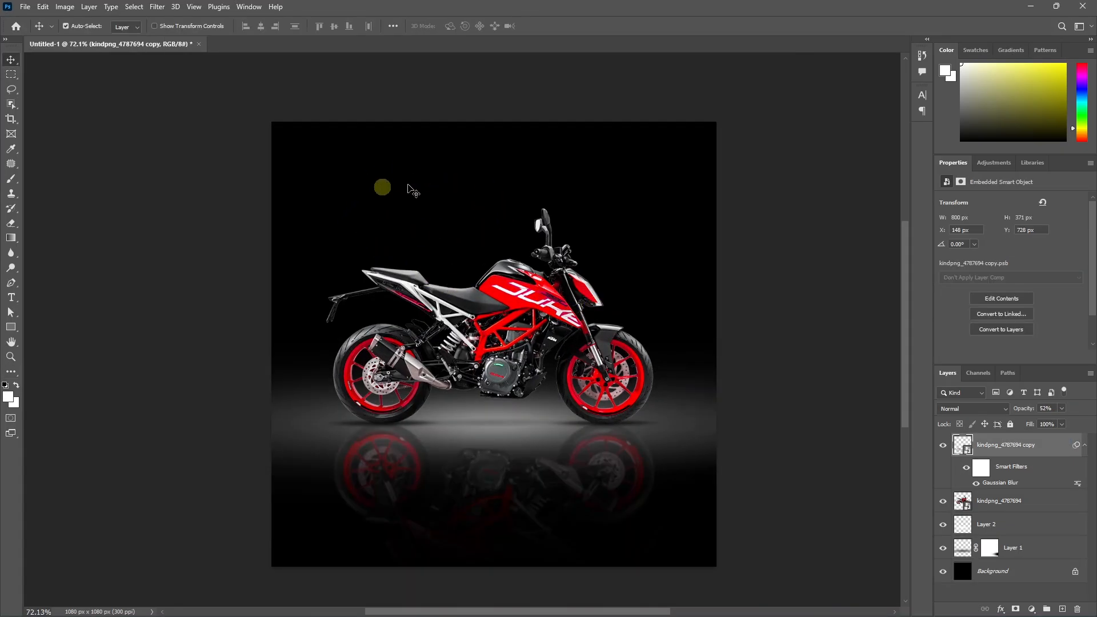
Step: Add the text "duke" in white (#ffffff) on the black area above the motorcycle's tail
key(t)
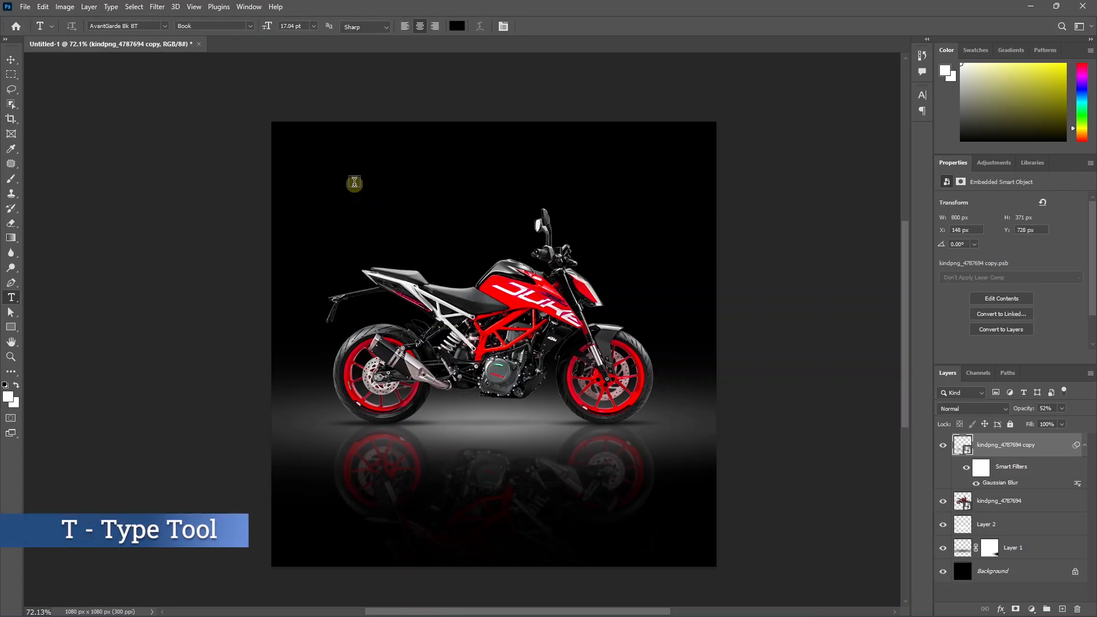
click(336, 184)
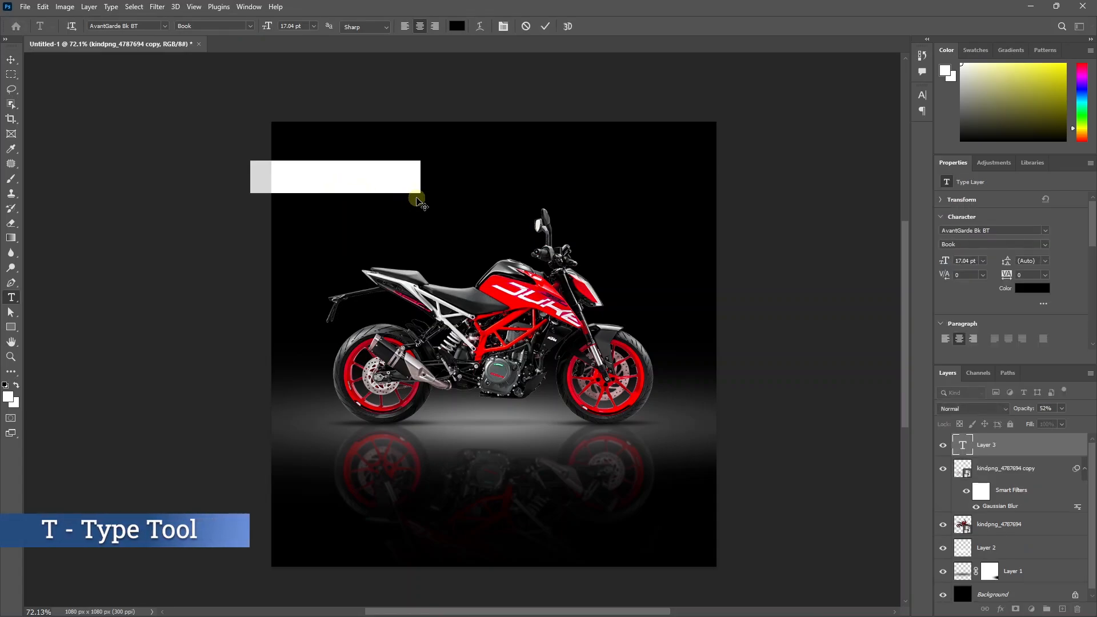
key(BackSpace)
key(ctrl+a)
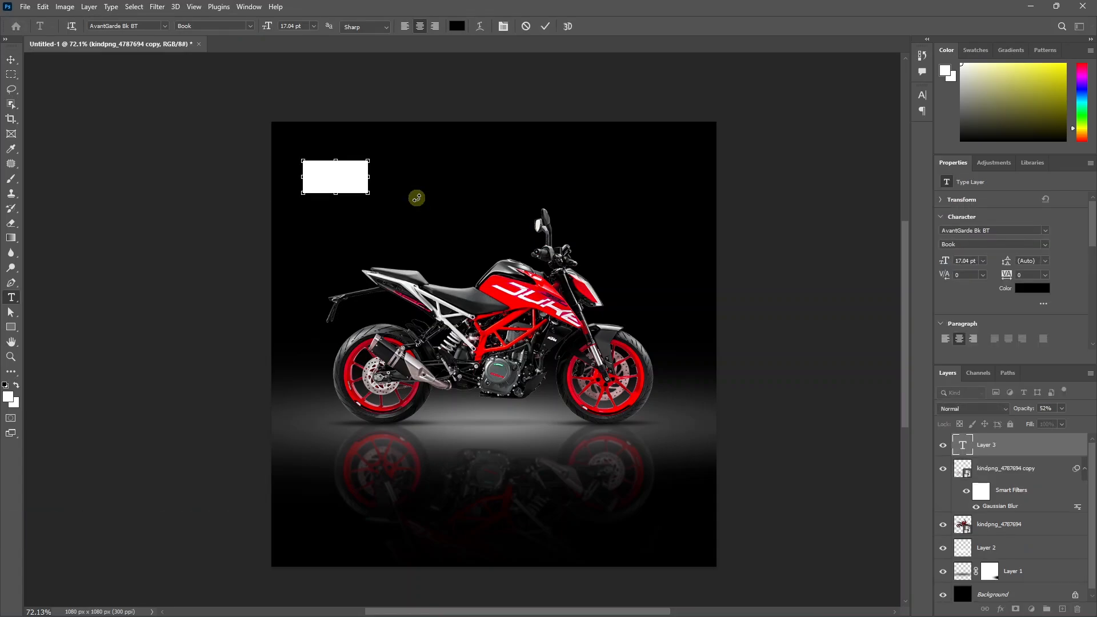
click(8, 397)
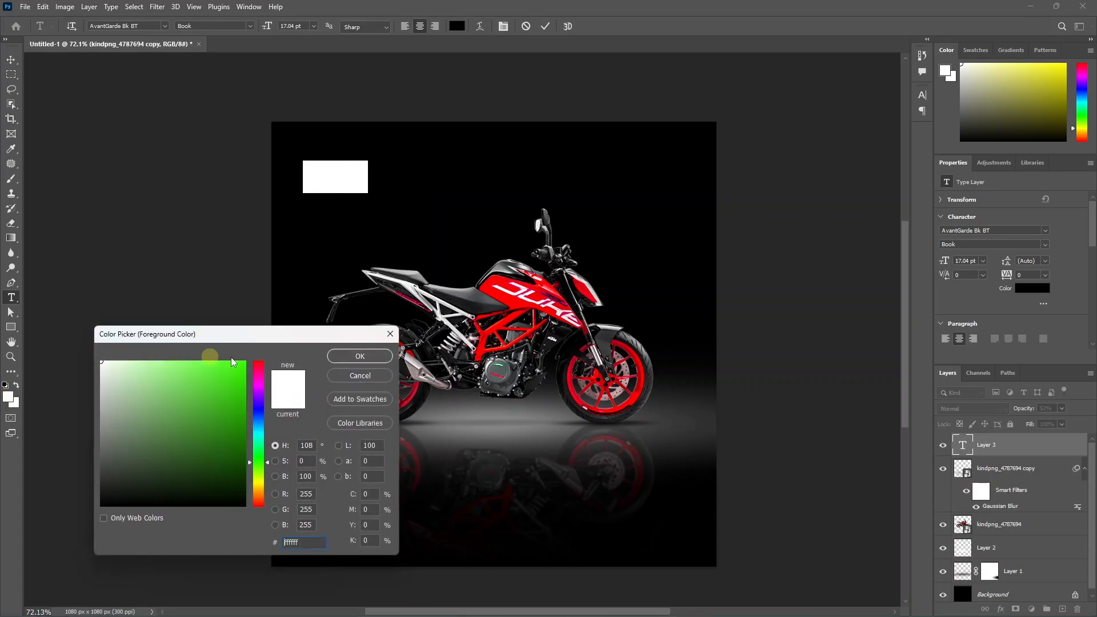
click(362, 356)
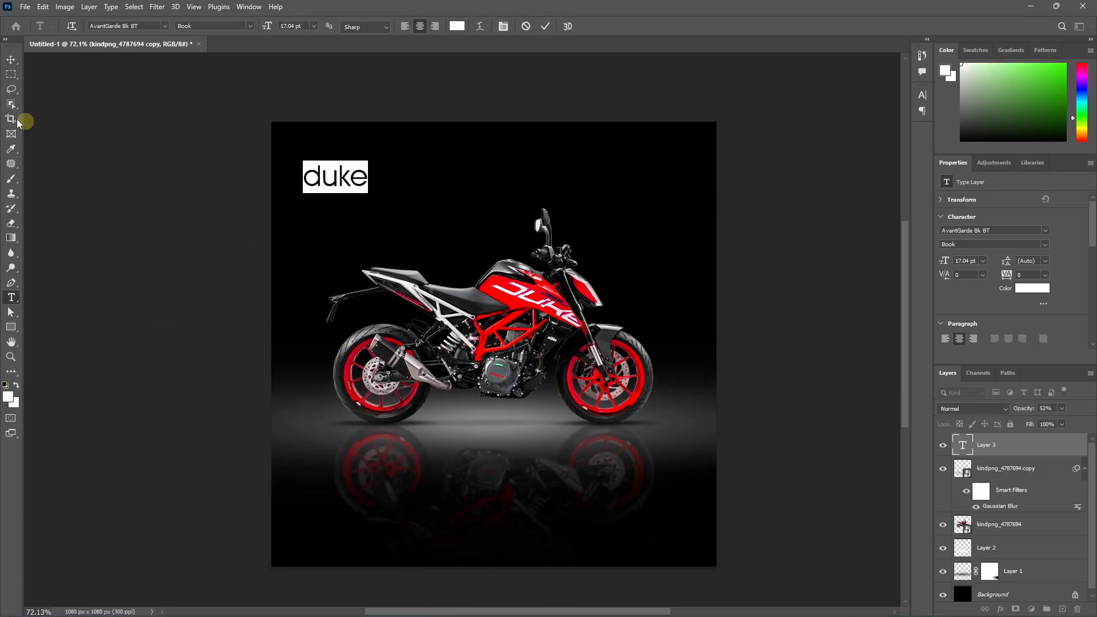
Step: Set the duke text in the Eurostile font with All Caps
click(162, 26)
click(152, 72)
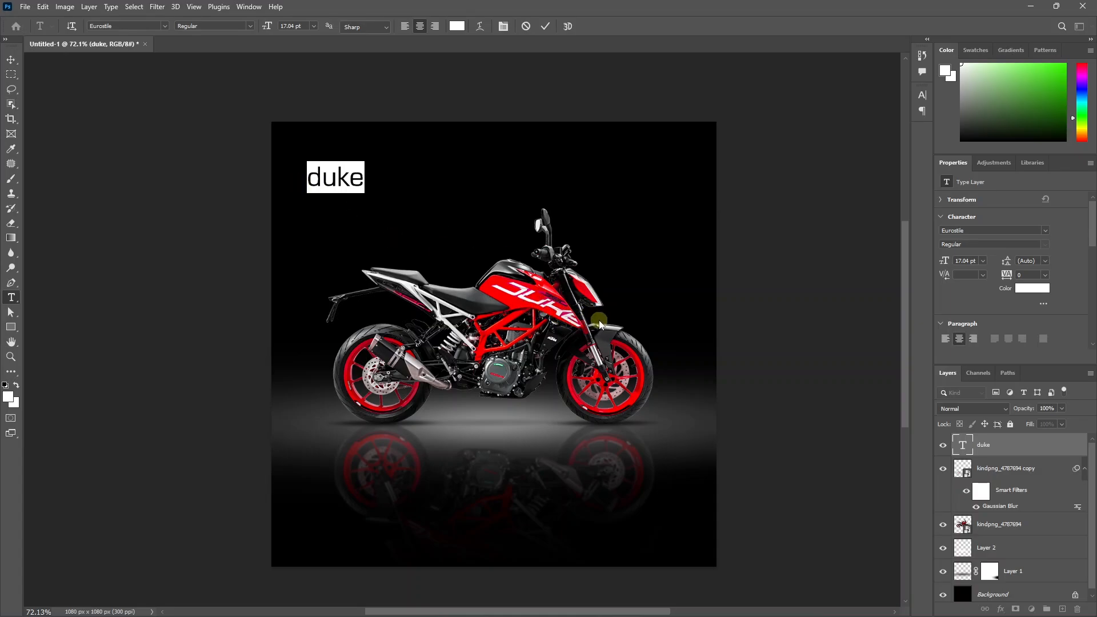
key(ctrl+t)
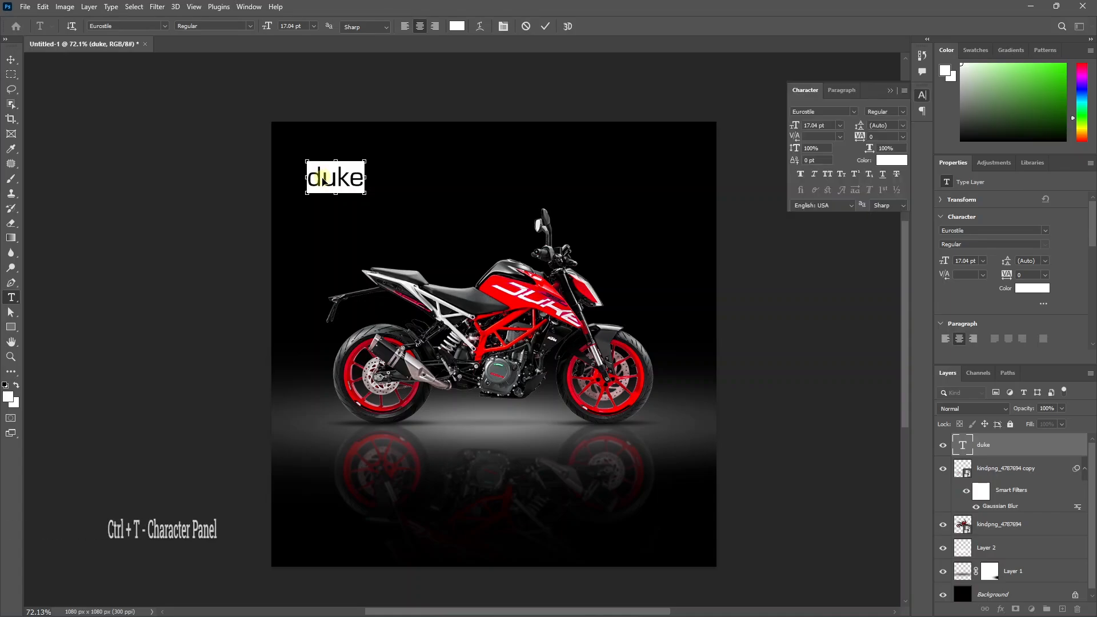
click(828, 174)
click(11, 59)
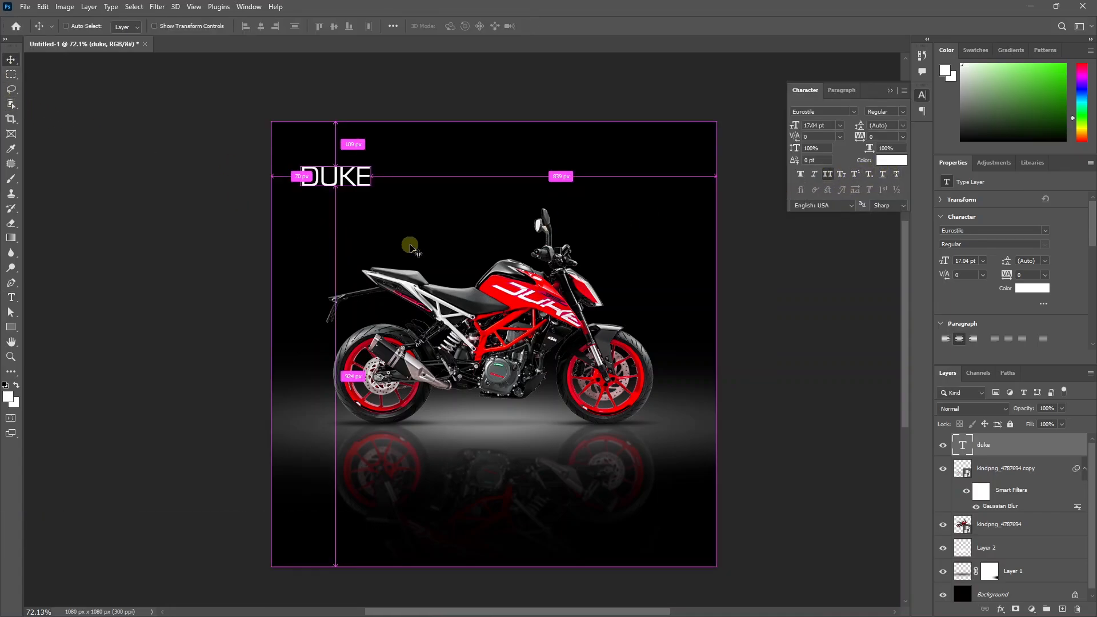
Step: Scale the DUKE title up to about 45.49 pt and move it slightly down above the motorcycle
key(ctrl+t)
drag(371, 177, 492, 181)
drag(417, 181, 420, 201)
key(Return)
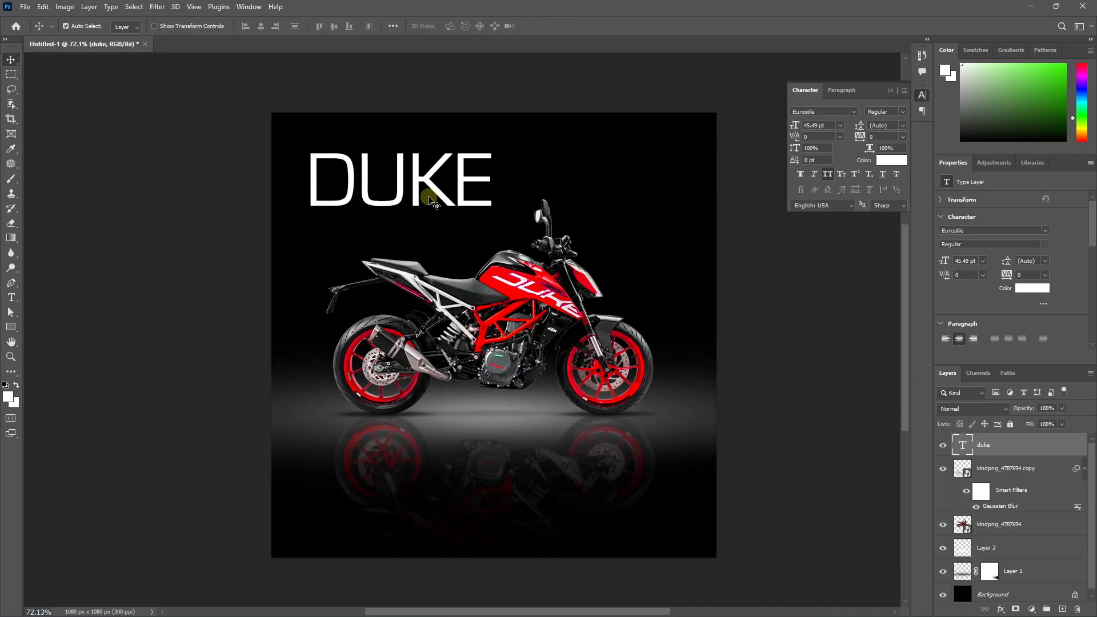
Step: Check which font styles are available for the DUKE title's Eurostile font
double_click(413, 177)
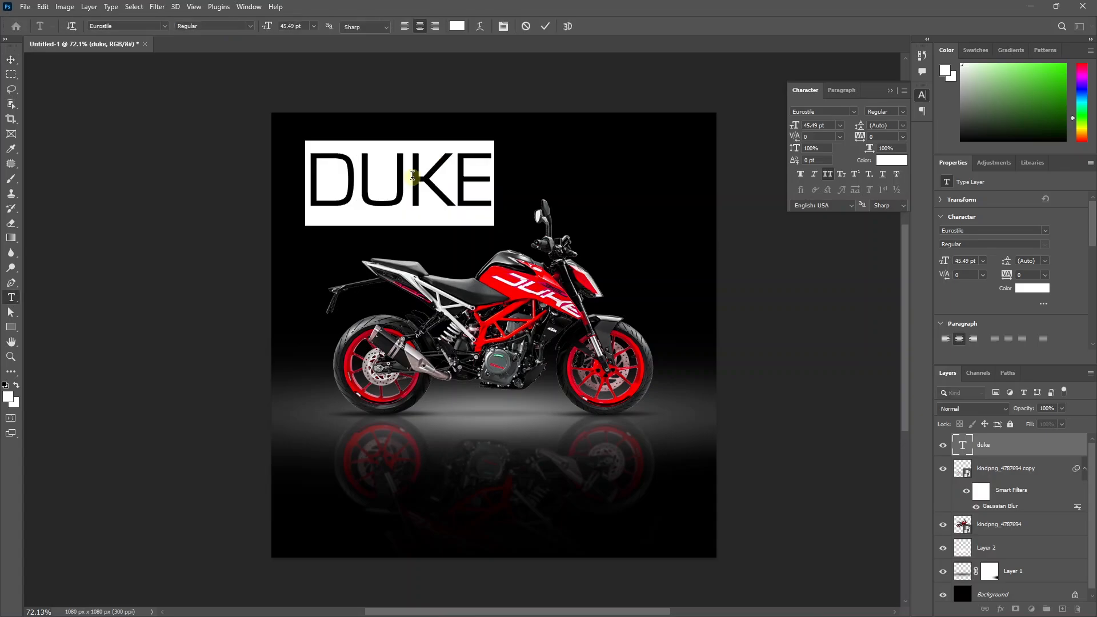
click(252, 26)
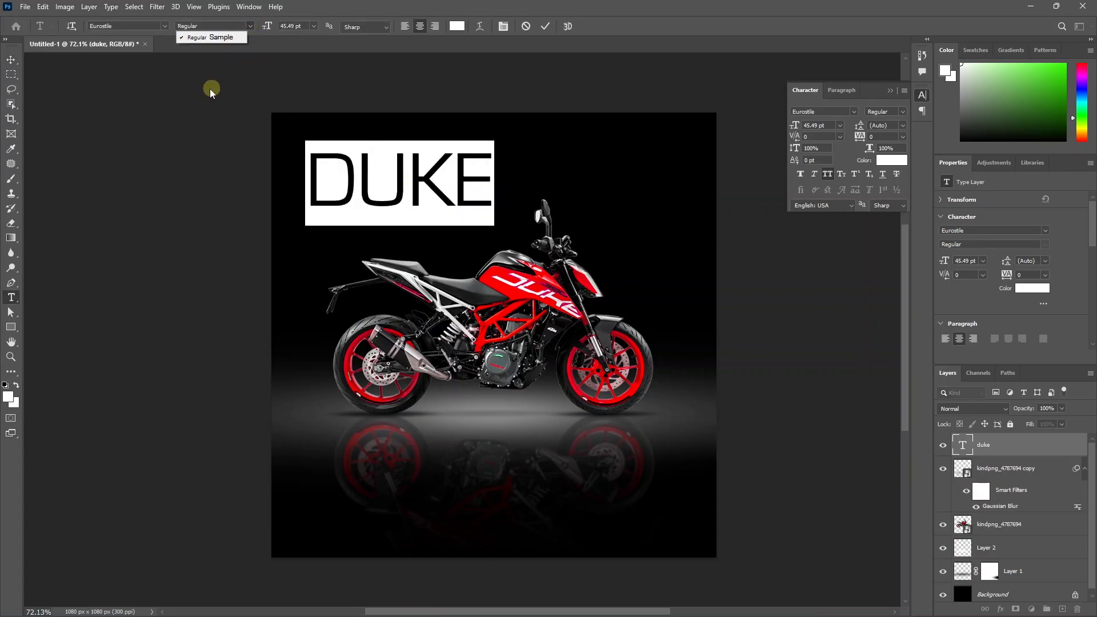
click(9, 62)
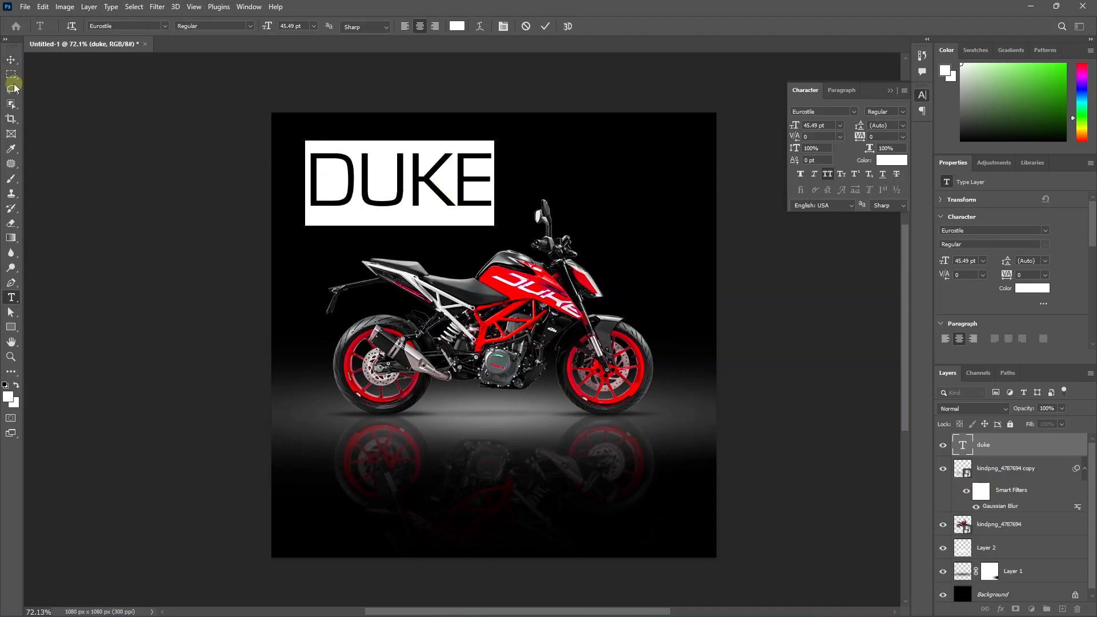
click(11, 59)
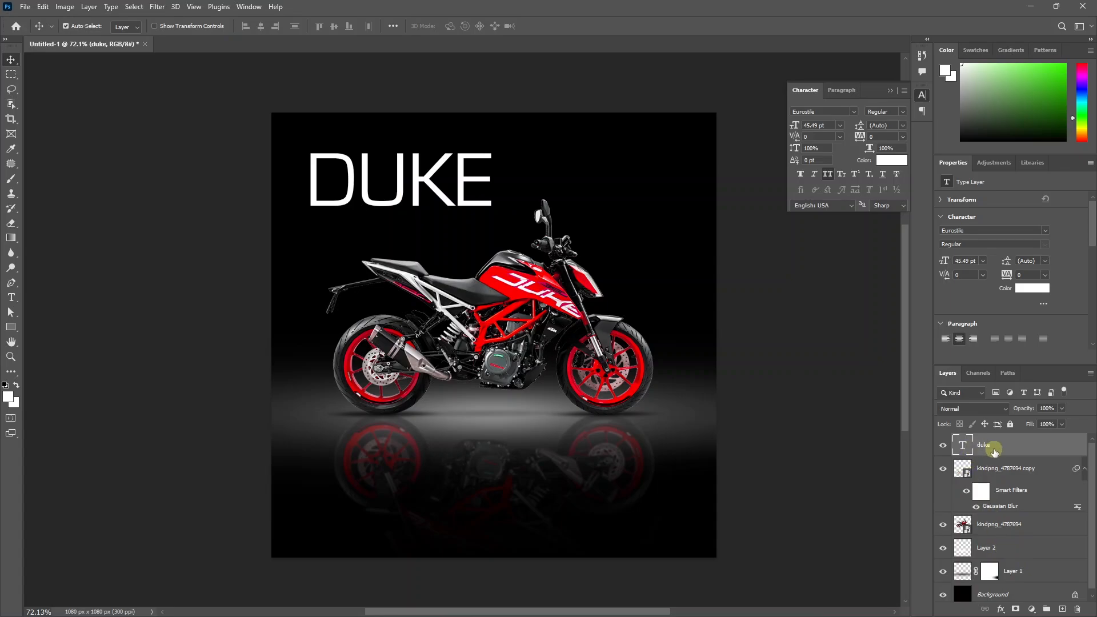
Step: Add a white 7 px centred stroke to the DUKE text layer
click(1001, 610)
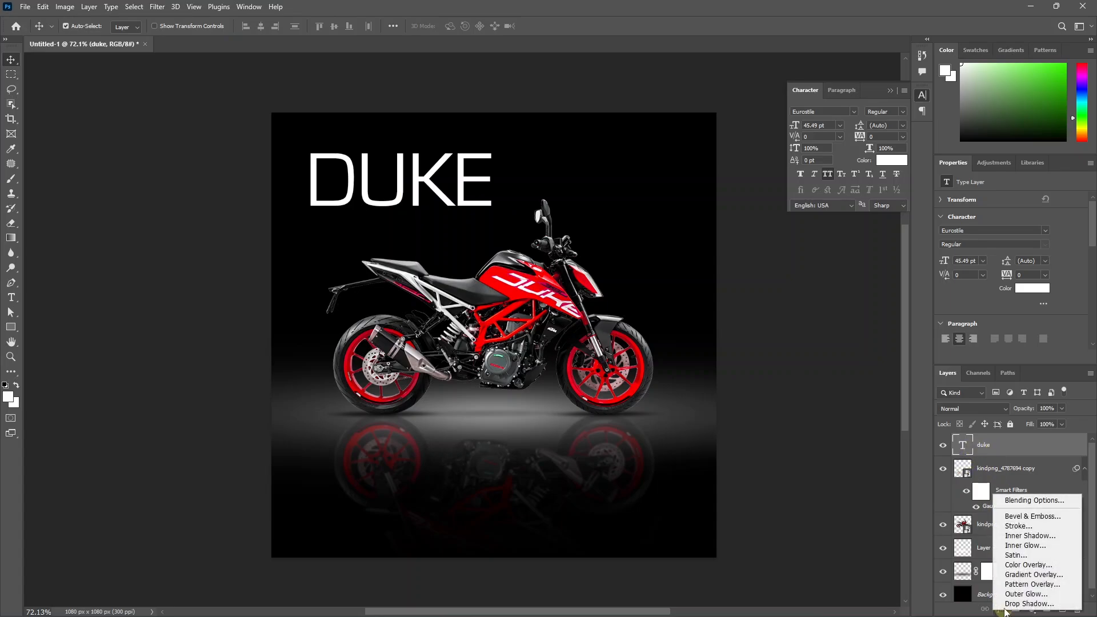
click(1015, 527)
click(636, 465)
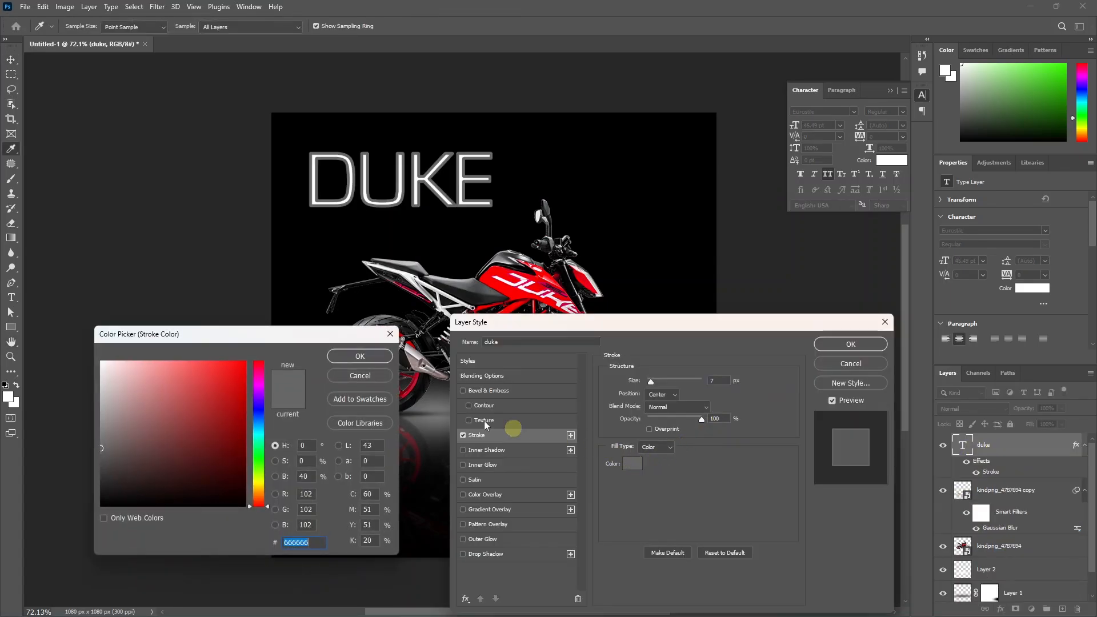
drag(201, 400, 80, 334)
click(348, 359)
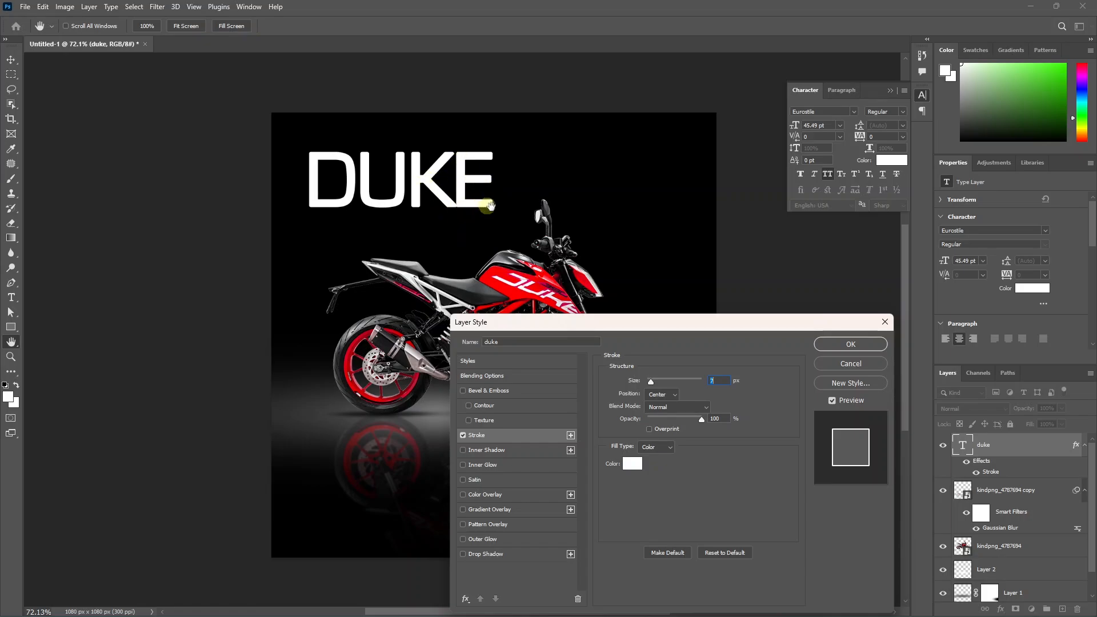
click(836, 346)
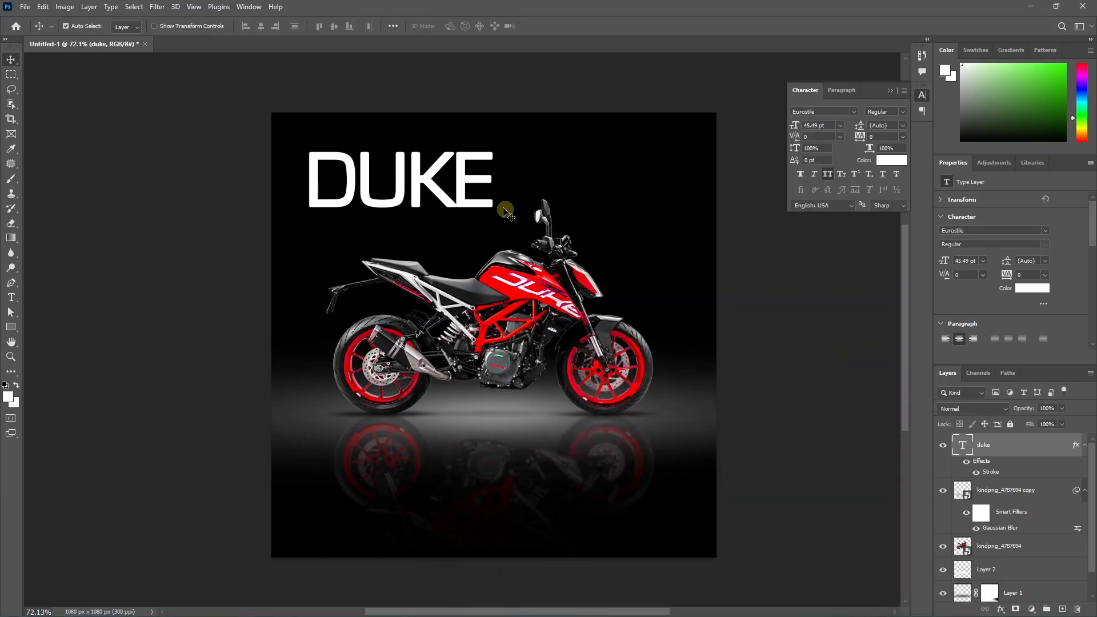
Step: Widen the gap between the K and E of the DUKE title with a kerning of 60
double_click(463, 193)
click(456, 183)
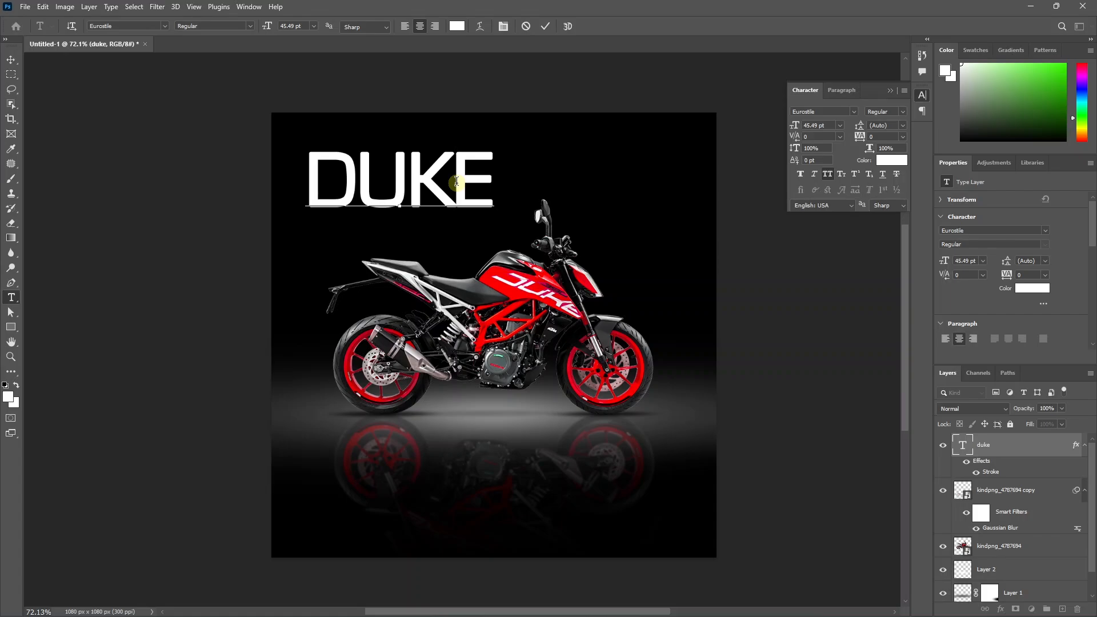
key(alt+Right)
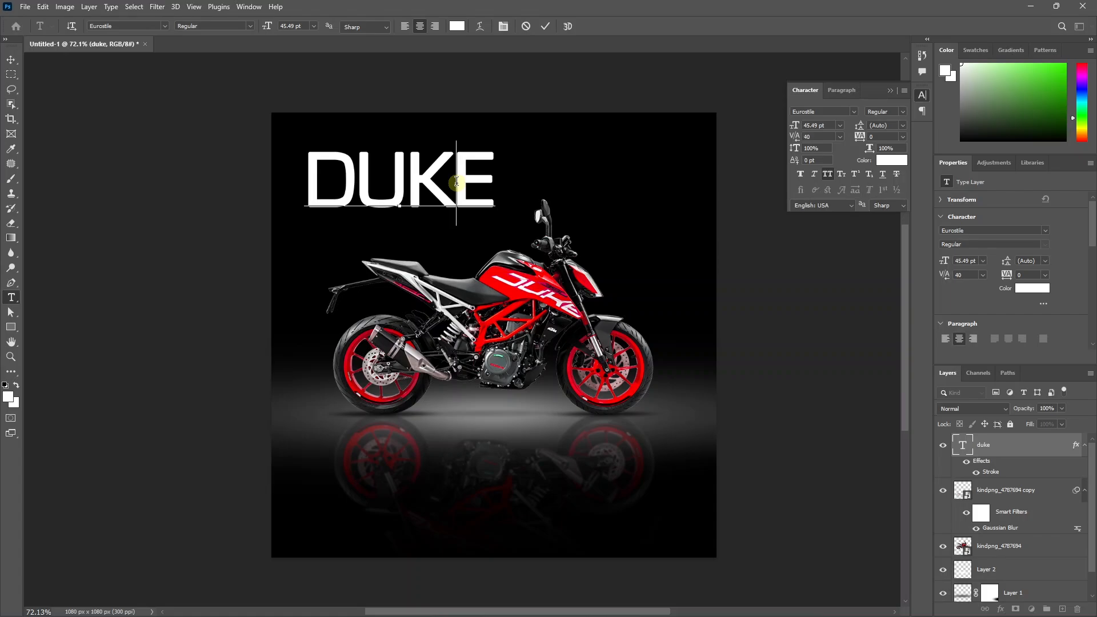
key(alt+Right)
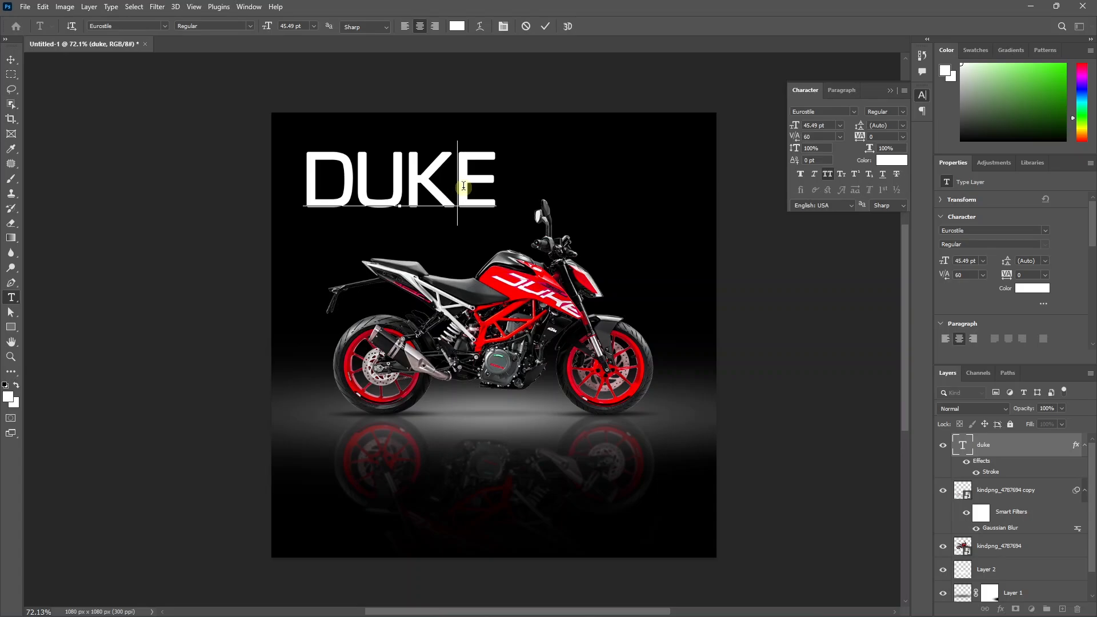
click(11, 59)
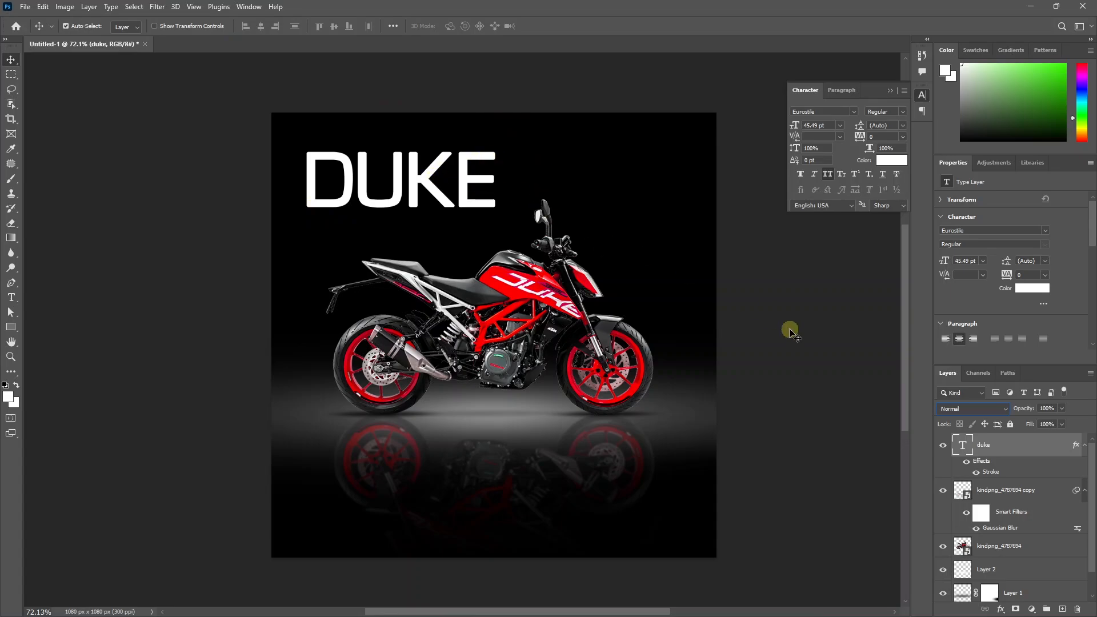
Step: Rasterize the duke layer's style and fill its selected letters with grey #6e6e6e, clearing the selection
right_click(978, 450)
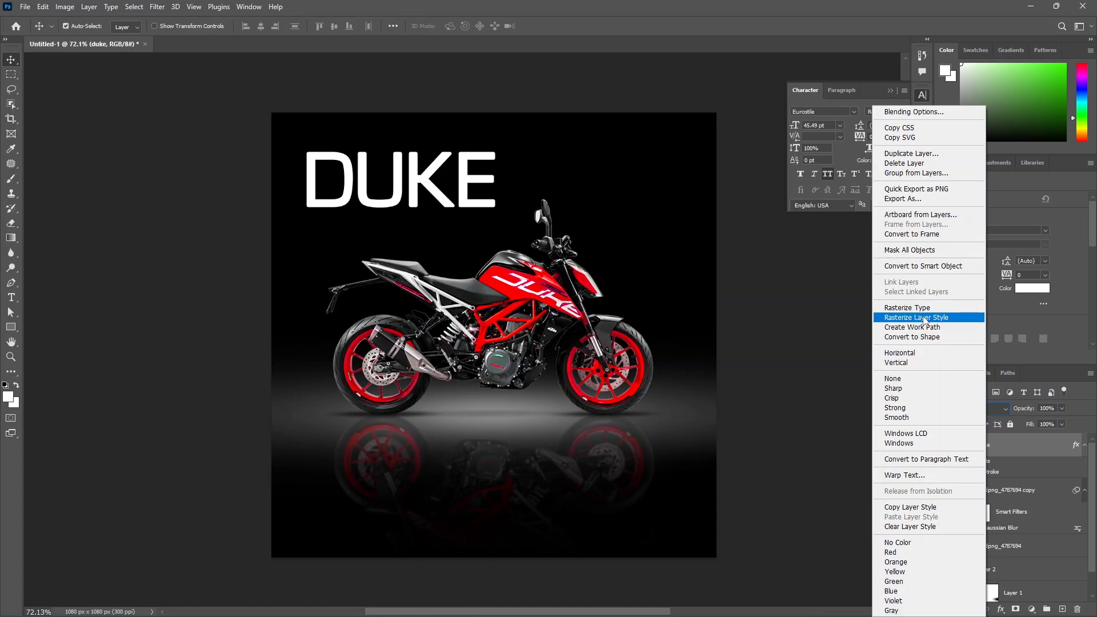
click(924, 318)
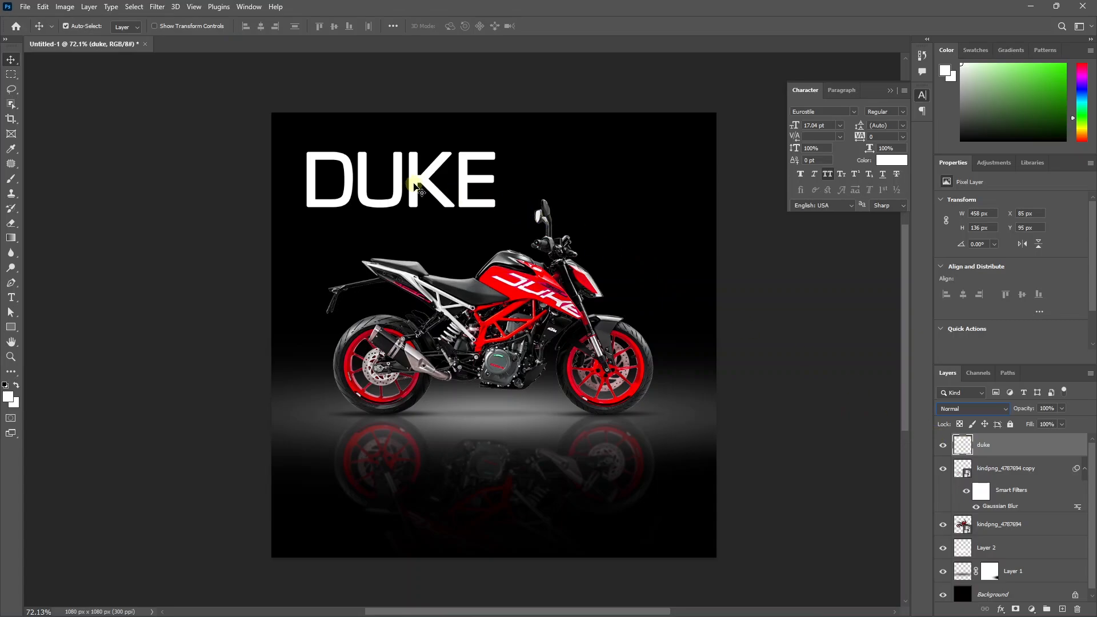
ctrl+click(964, 448)
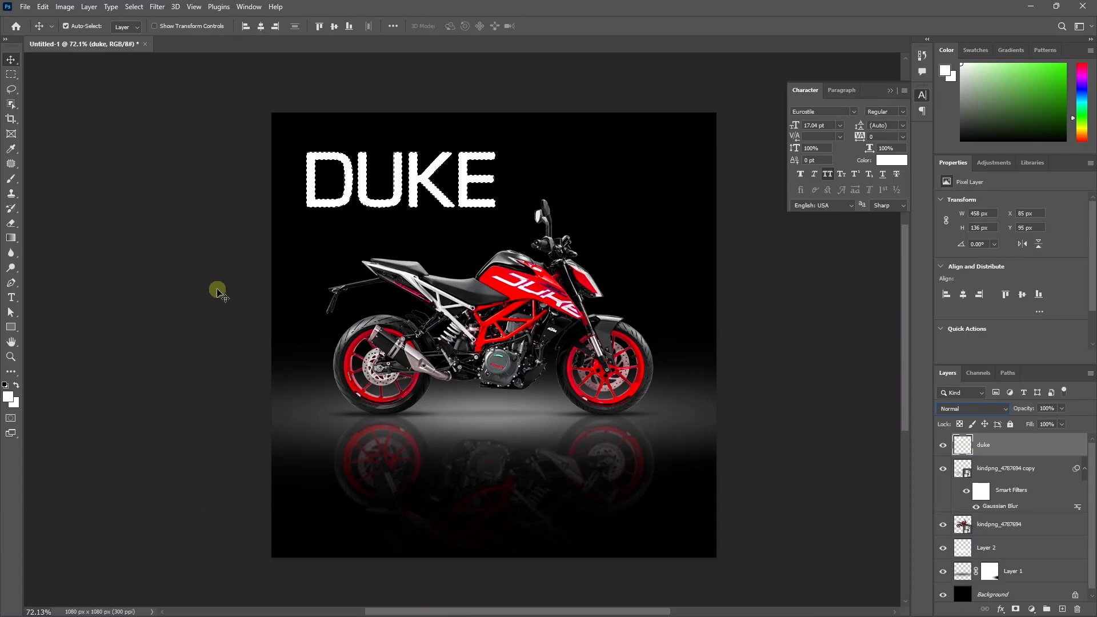
click(8, 397)
click(384, 356)
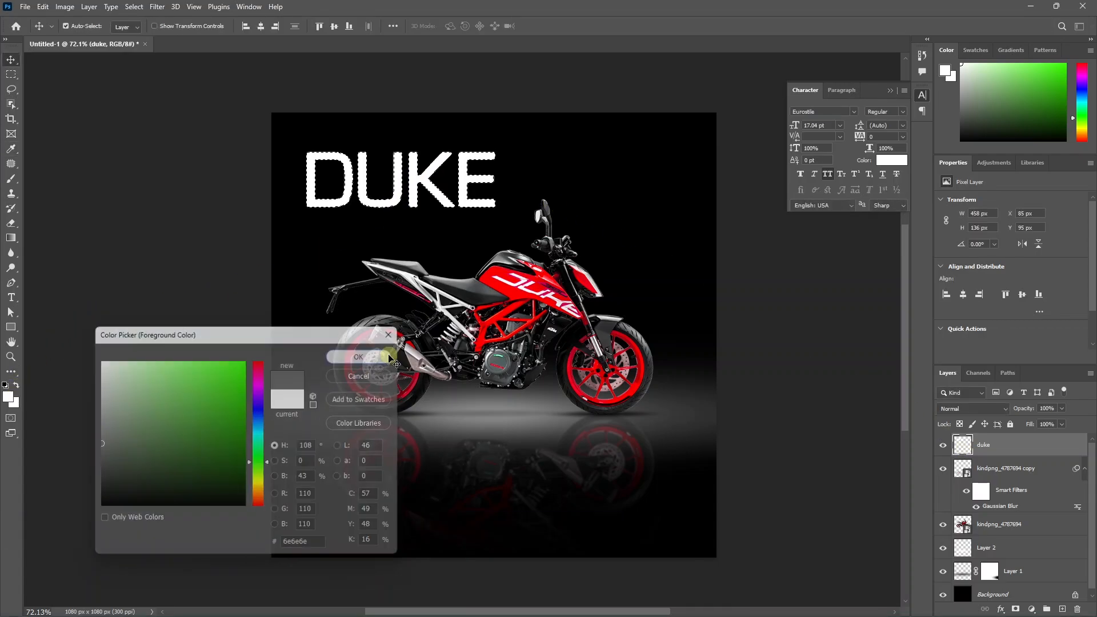
key(alt+BackSpace)
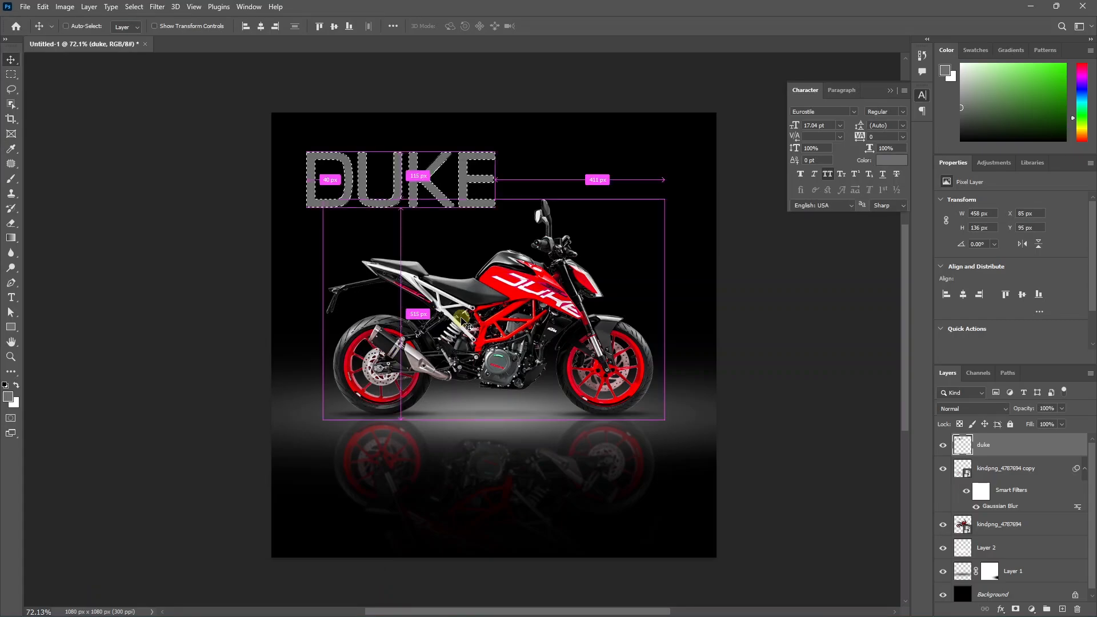
key(ctrl+d)
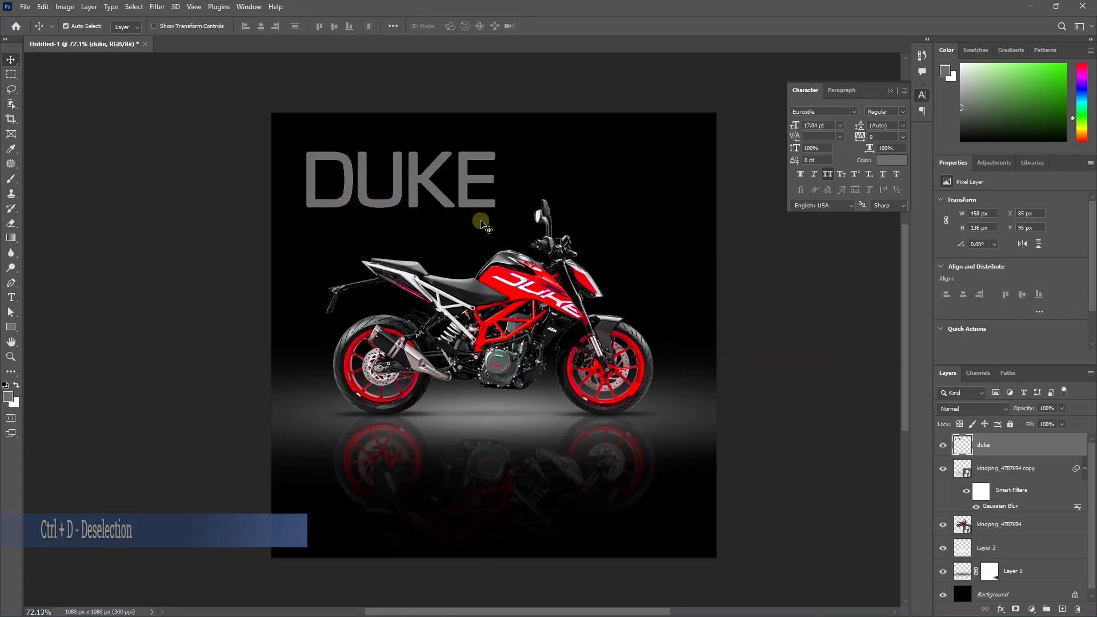
Step: Add a layer mask to the duke layer and fade the letters towards the motorcycle with a black 1300 px brush
click(981, 451)
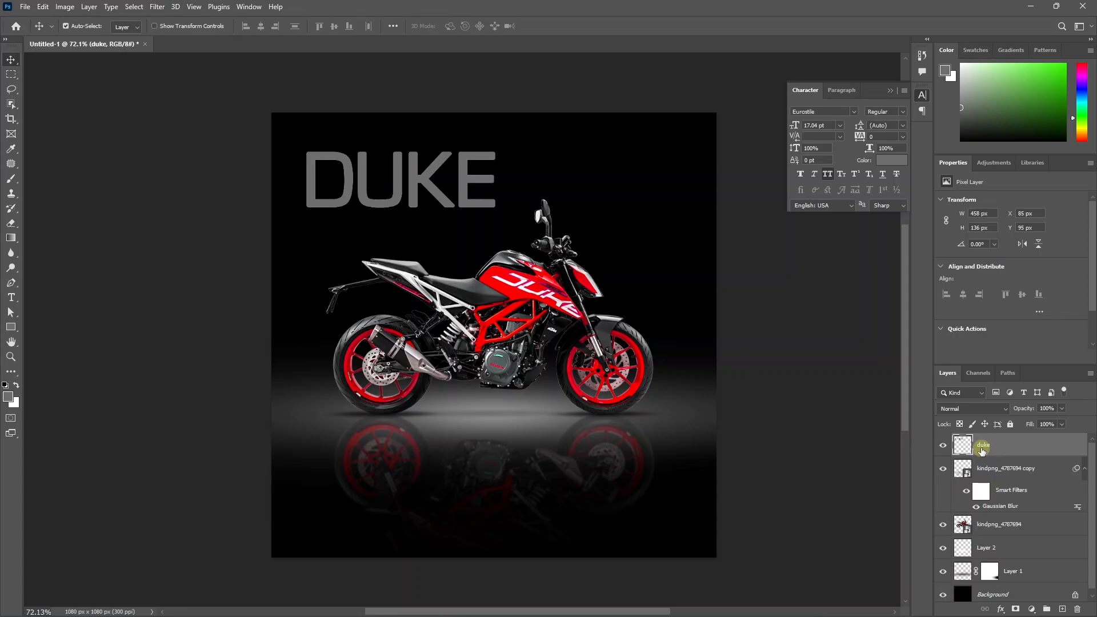
click(1016, 611)
key(d)
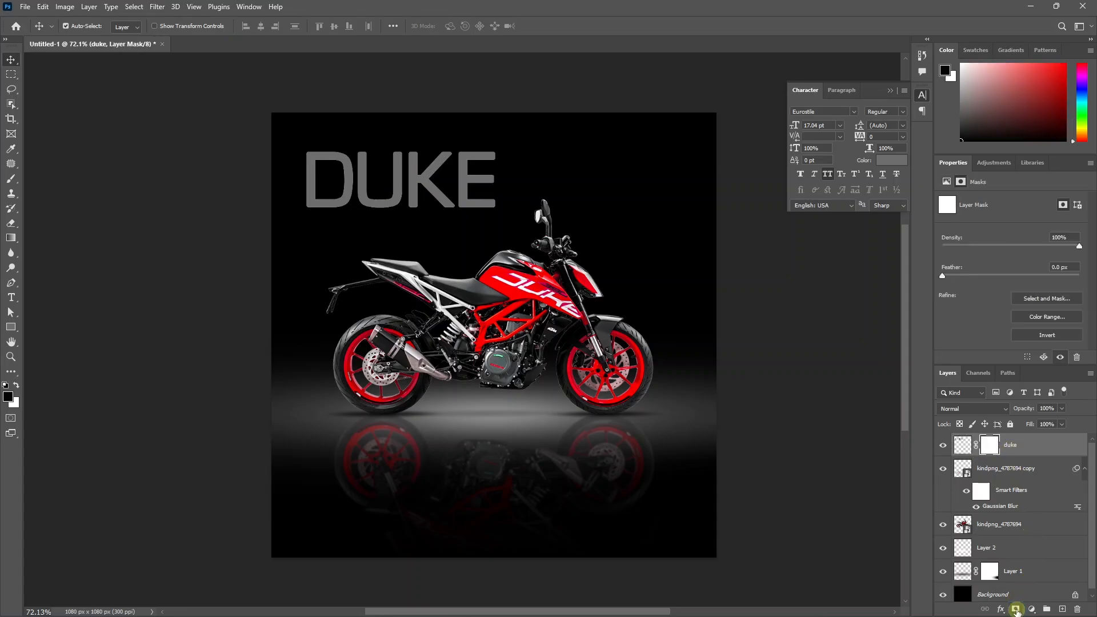
key(b)
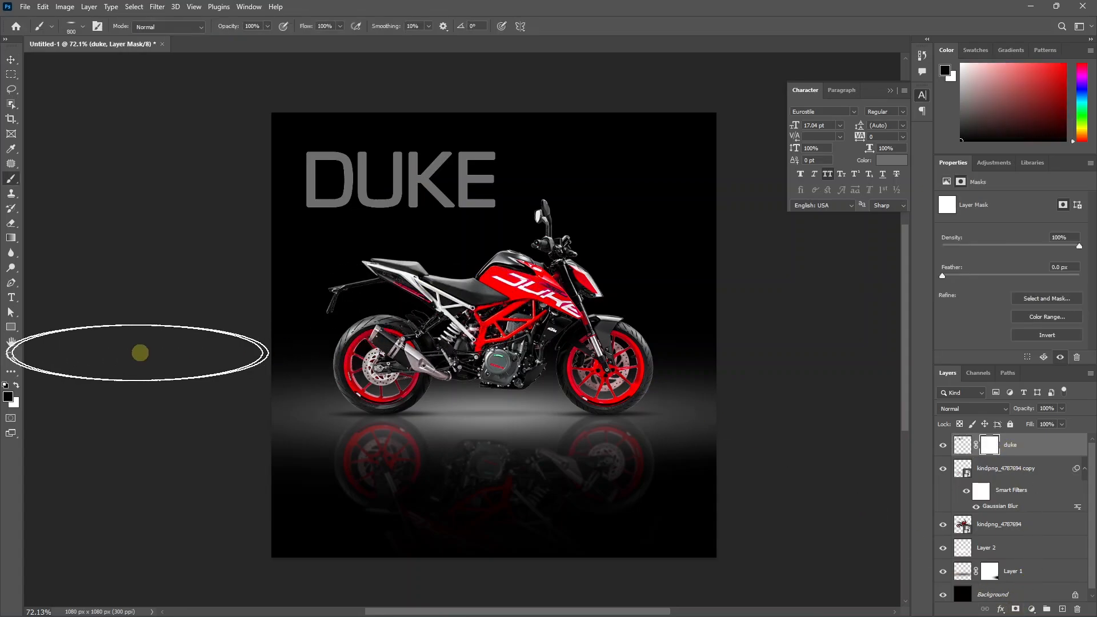
key(bracketright)
key(bracketright)
key(bracketright)
key(bracketright)
key(bracketright)
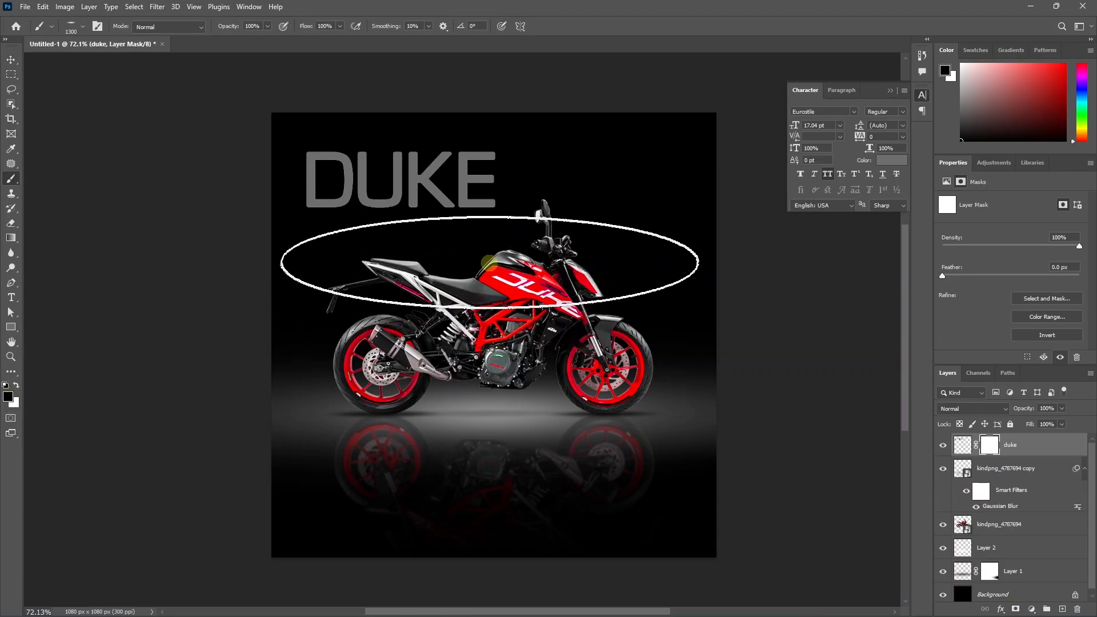
mouse_move(498, 240)
mouse_down()
mouse_move(503, 229)
mouse_move(511, 246)
mouse_move(472, 249)
mouse_move(527, 231)
mouse_up()
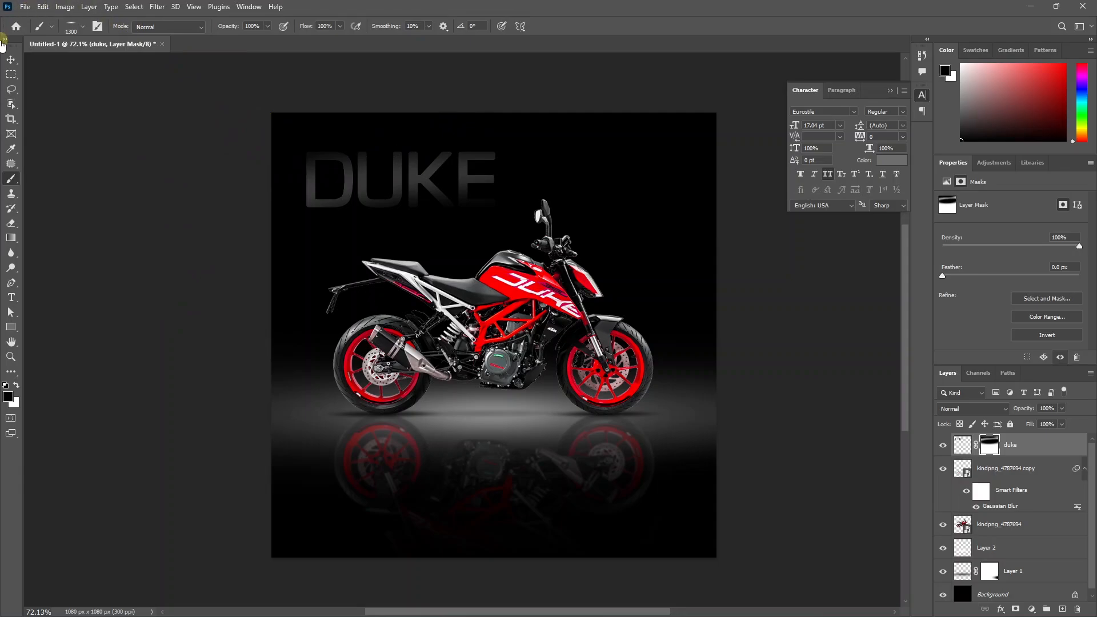
click(11, 60)
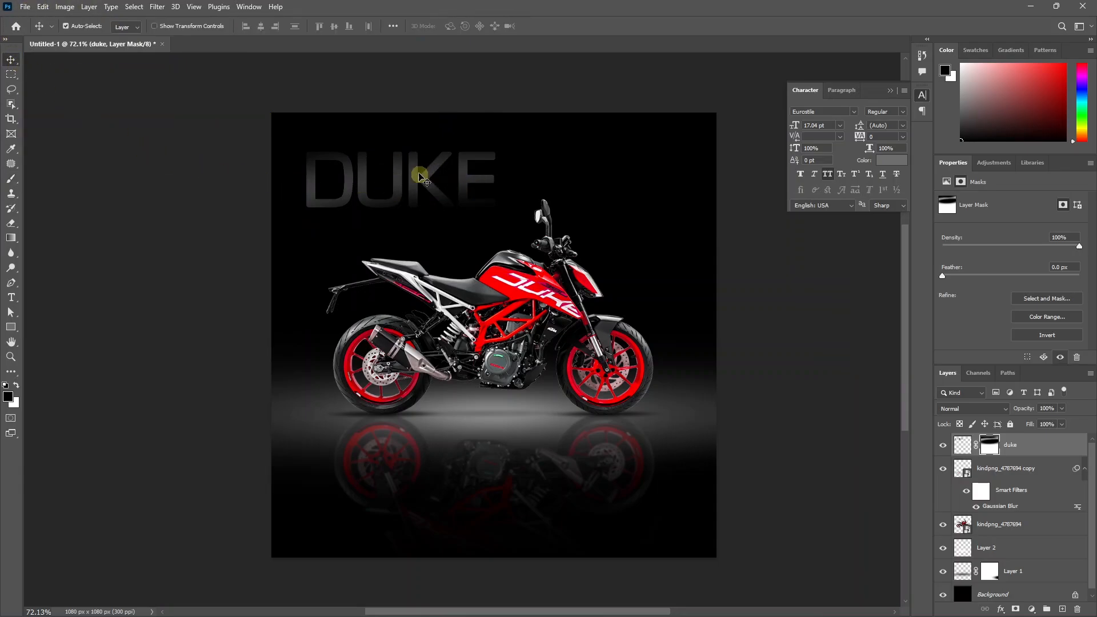
Step: Reduce the fill of the duke layer to 65%
click(966, 447)
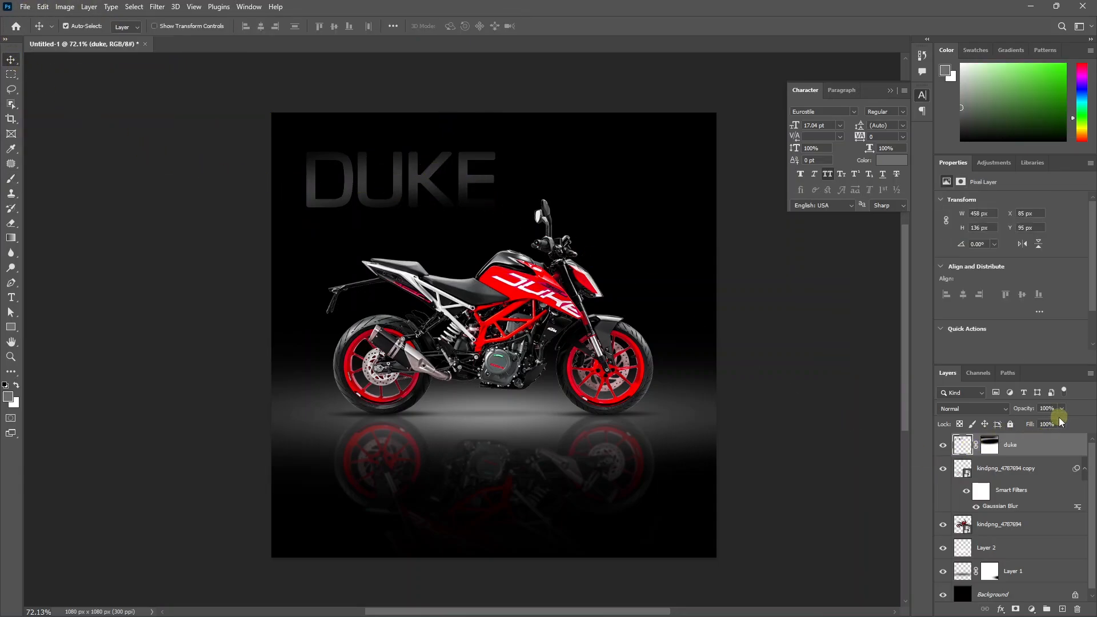
click(1062, 424)
drag(1056, 440, 1044, 440)
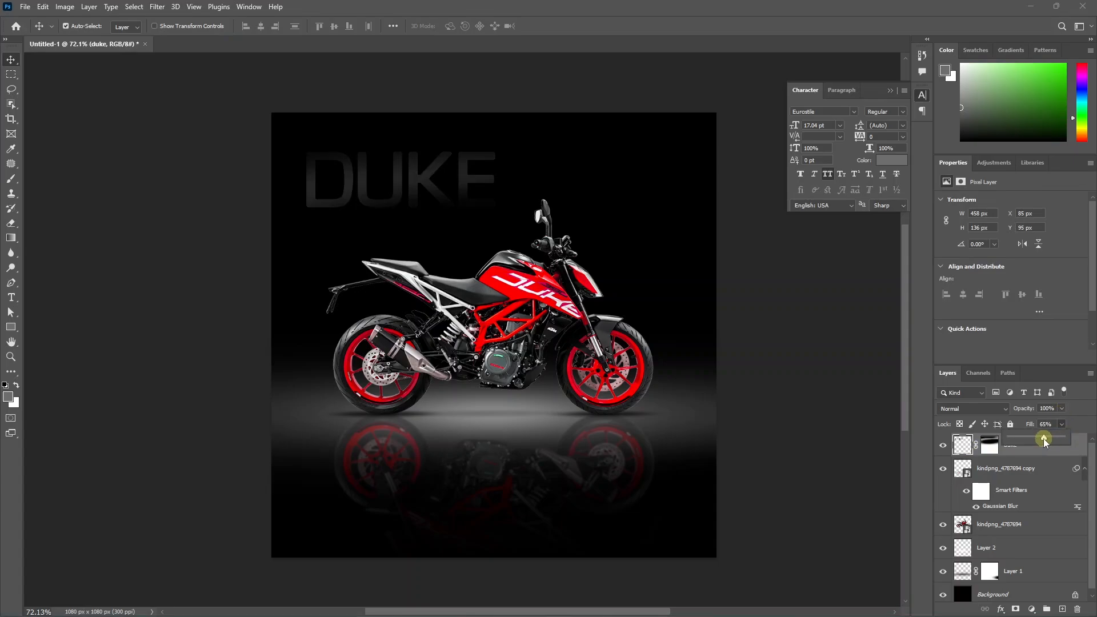
Step: Add the text 390 in grey Eurostile below the DUKE title
click(772, 359)
key(t)
click(302, 237)
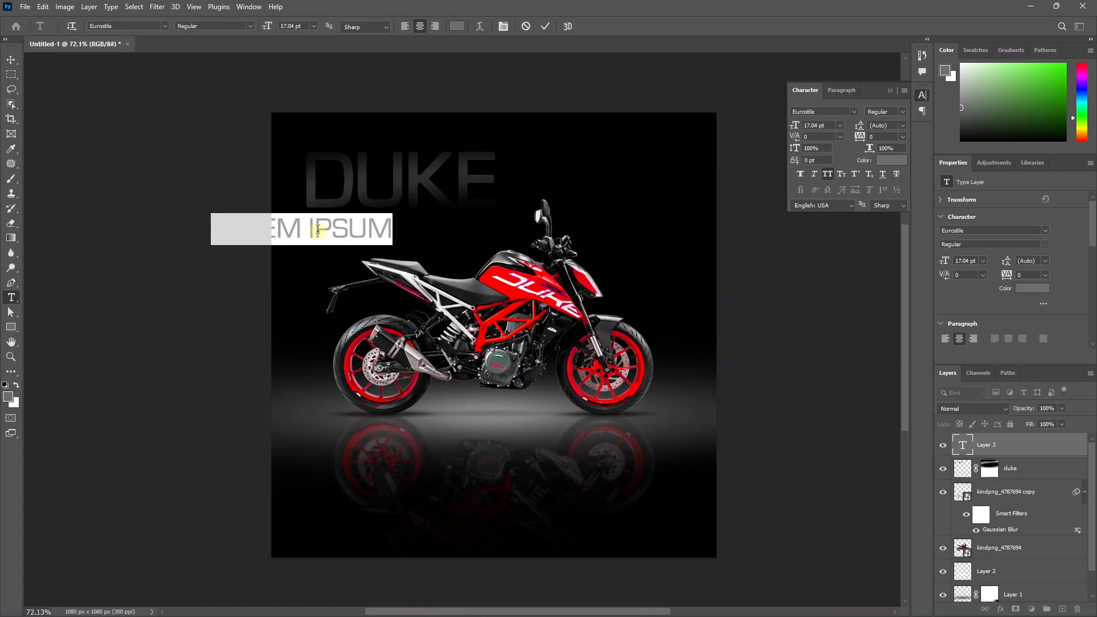
text(390)
key(ctrl+Return)
key(v)
Step: Enlarge the 390 text and place it directly under the DUKE title, flush with the start of its D
scroll(295, 246, up, 3)
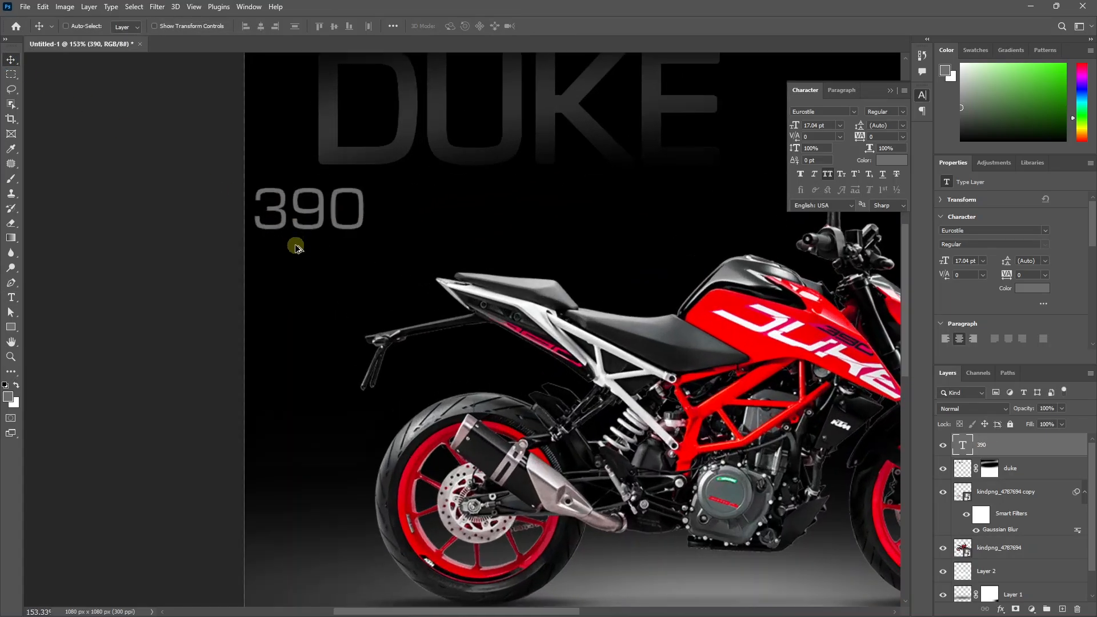
key(ctrl+t)
drag(371, 176, 426, 216)
key(Return)
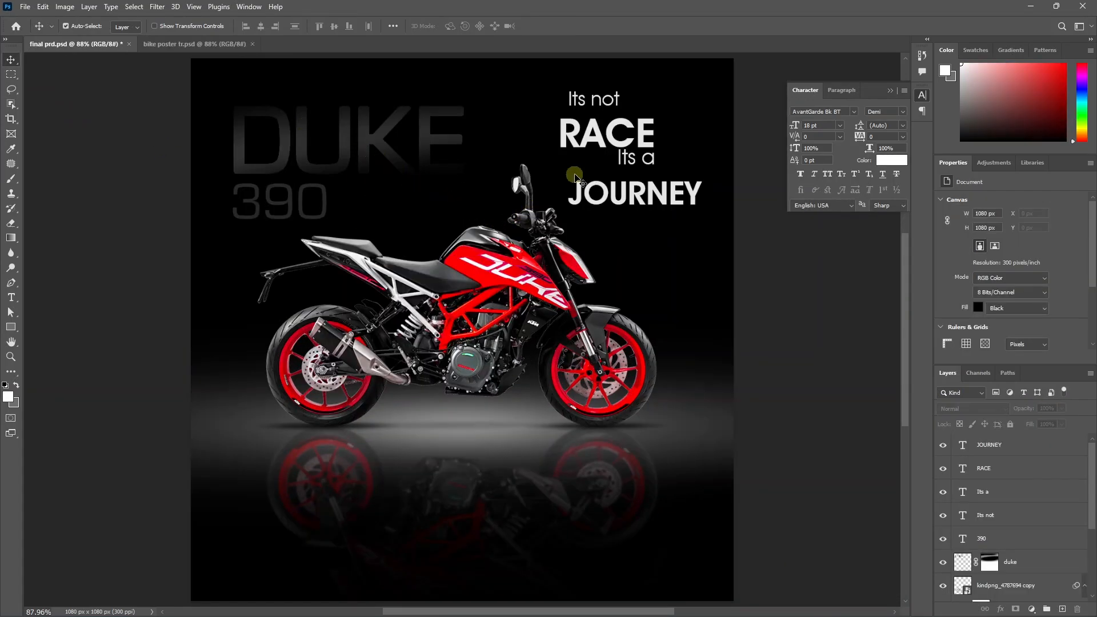
Step: Examine the font and style settings of the "Its not" and "RACE" tagline texts
scroll(577, 178, up, 1)
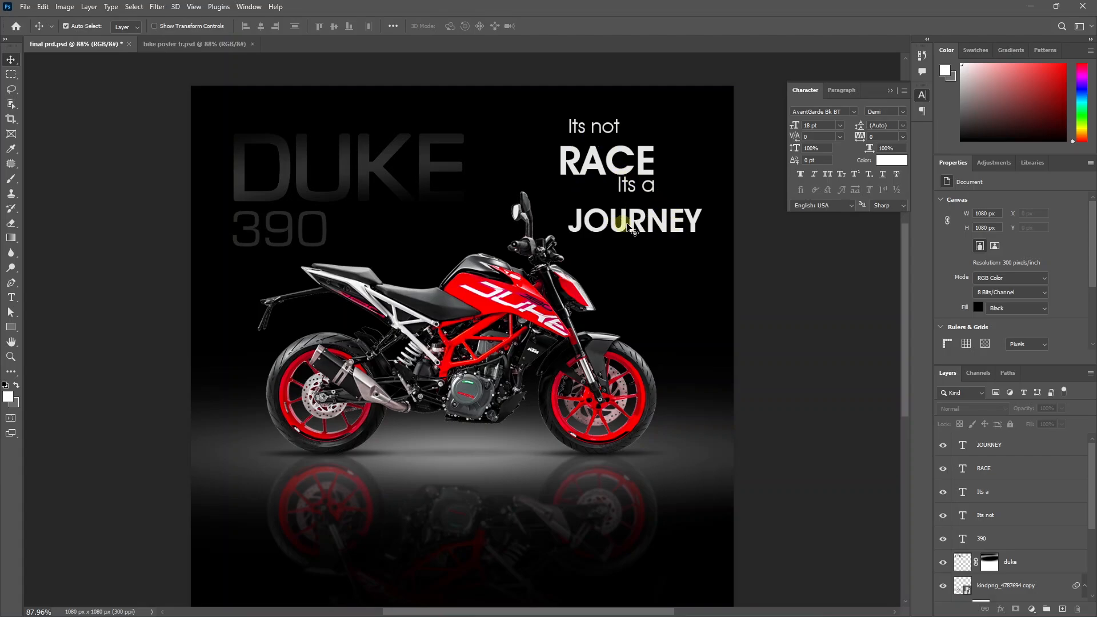
double_click(595, 131)
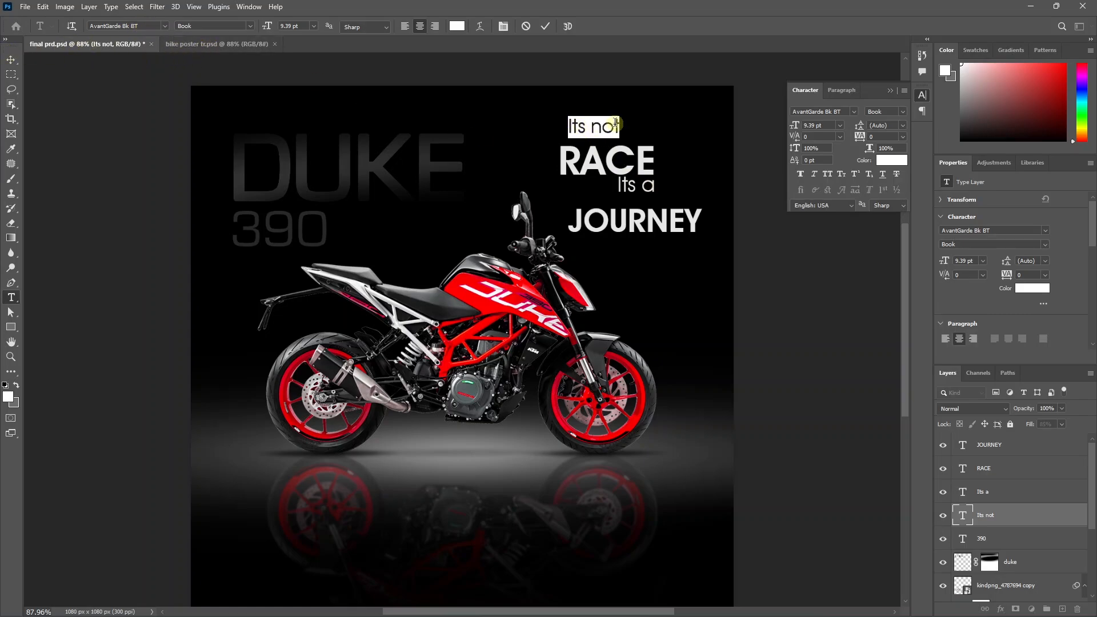
click(614, 172)
double_click(580, 162)
click(580, 162)
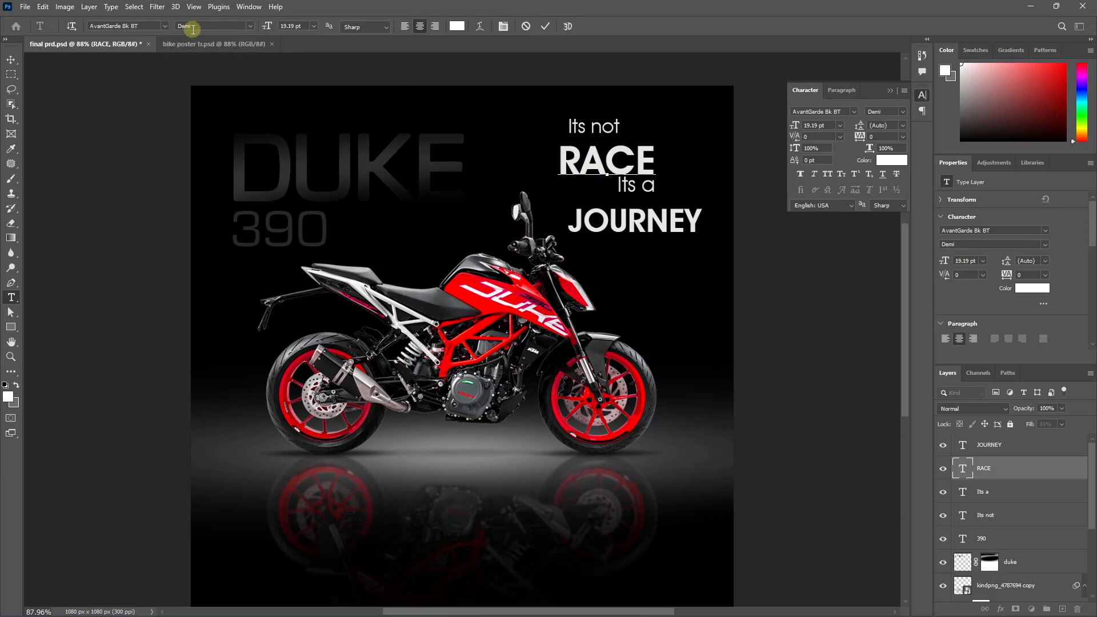
click(250, 27)
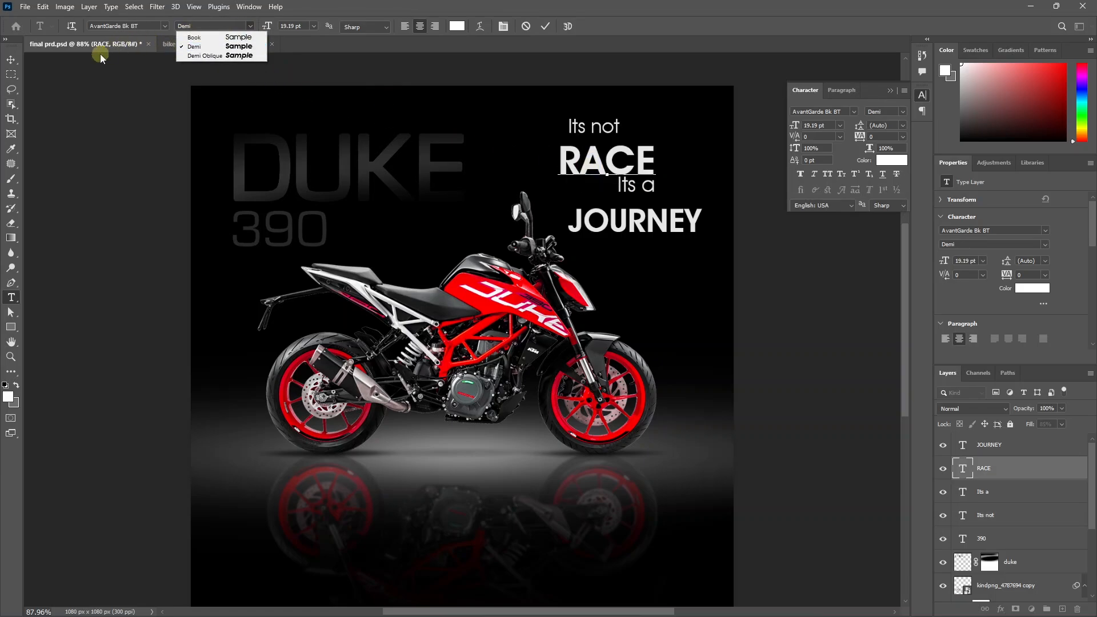
click(11, 60)
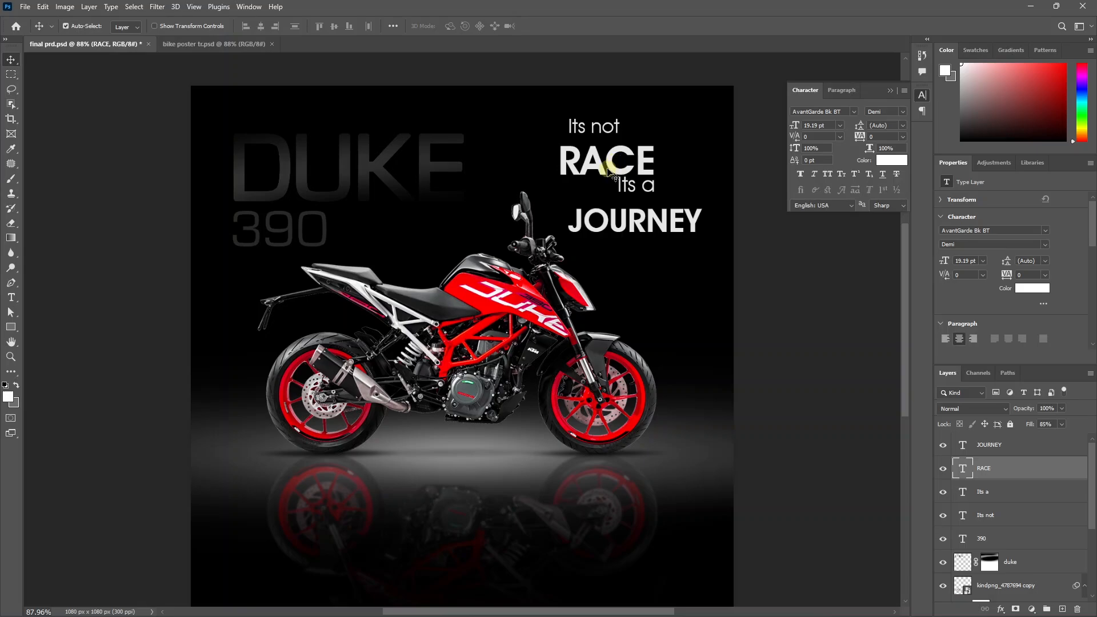
Step: Rearrange the tagline lines "Its not", "RACE", "Its a" and "JOURNEY" into a compact stack with RACE, Its a and JOURNEY flush right
drag(610, 167, 630, 133)
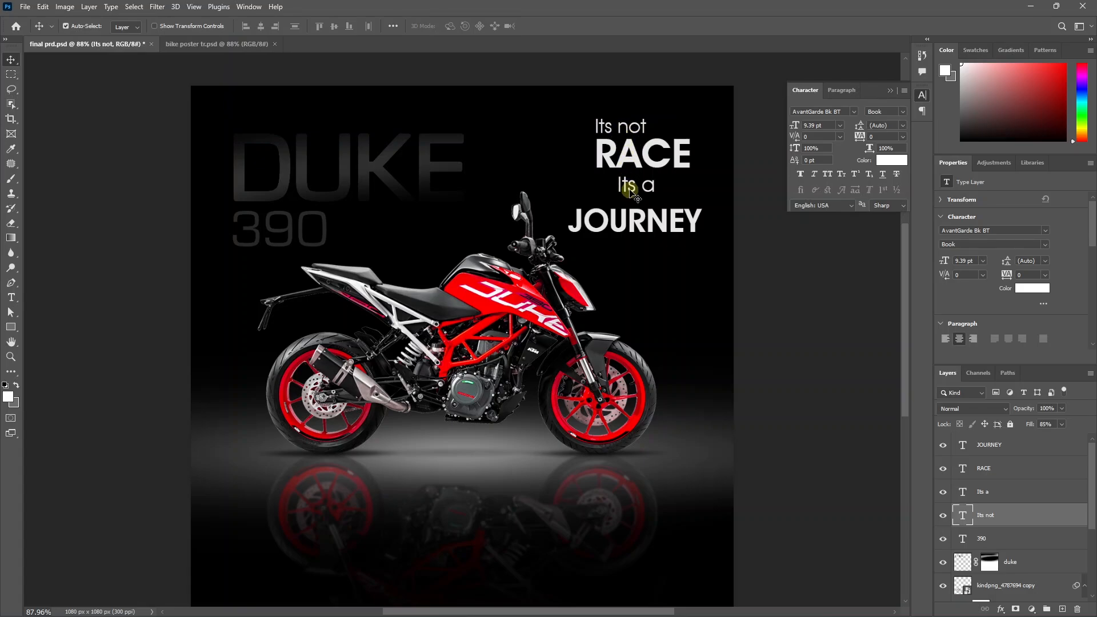
drag(630, 195, 666, 192)
drag(674, 225, 661, 217)
Step: Nudge the "Its a" line down slightly so it sits closer to JOURNEY
scroll(679, 140, up, 4)
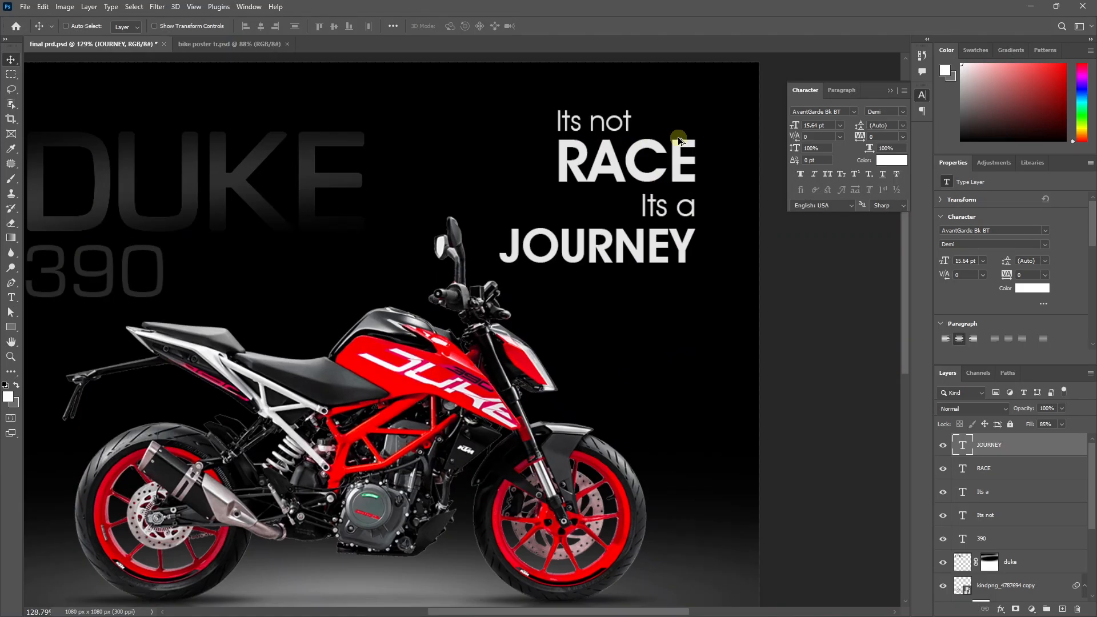
scroll(679, 140, up, 4)
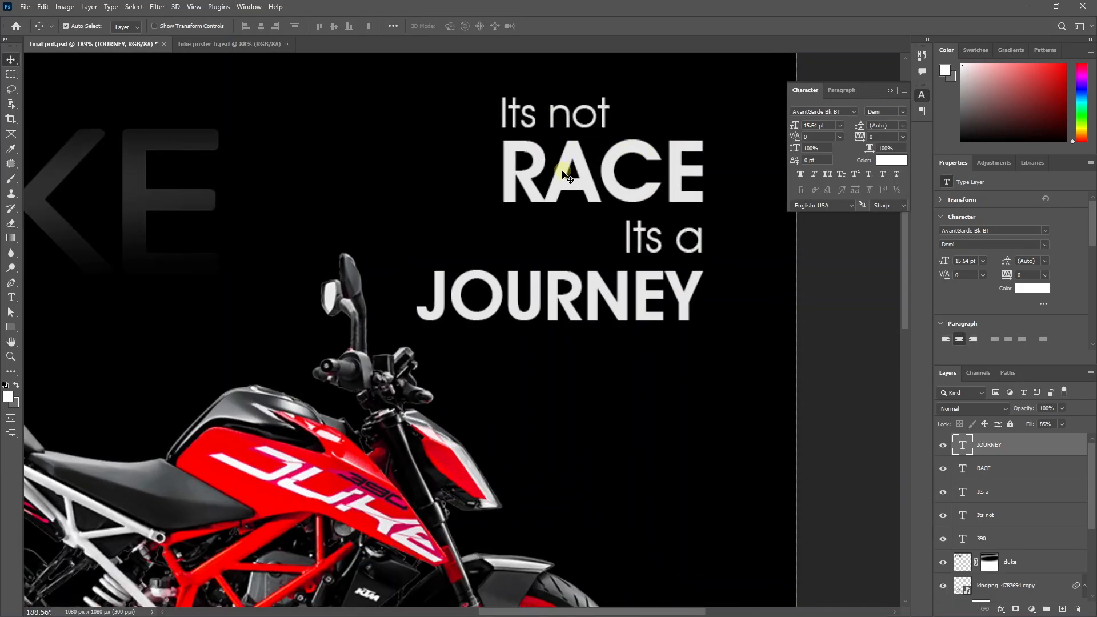
click(640, 243)
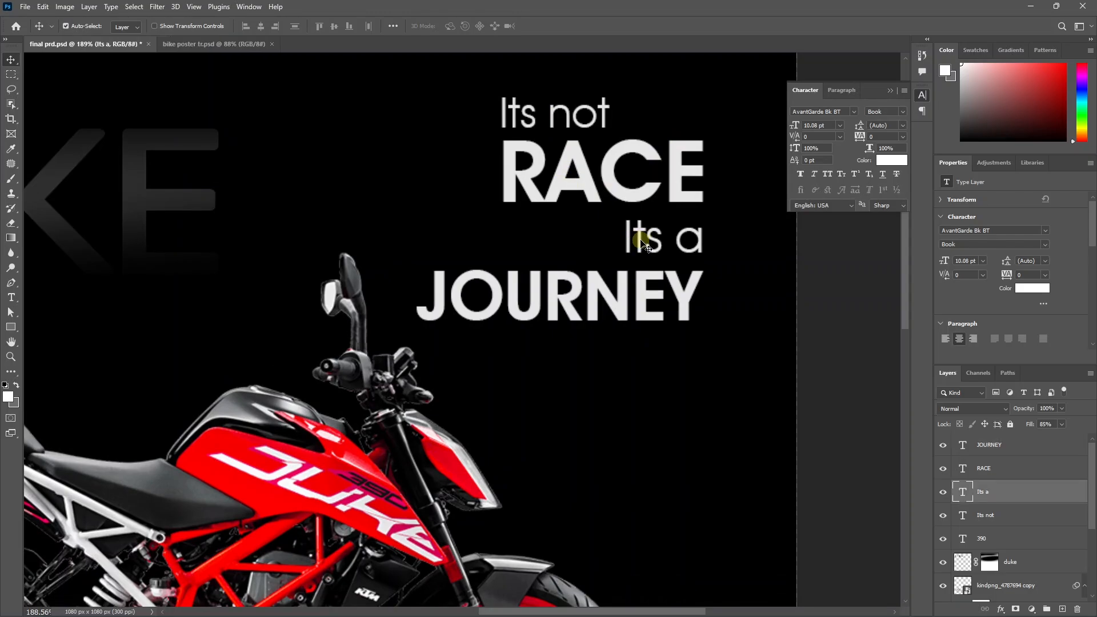
key(Down)
key(Down)
key(Down)
key(Down)
key(Down)
key(Down)
key(Down)
key(Down)
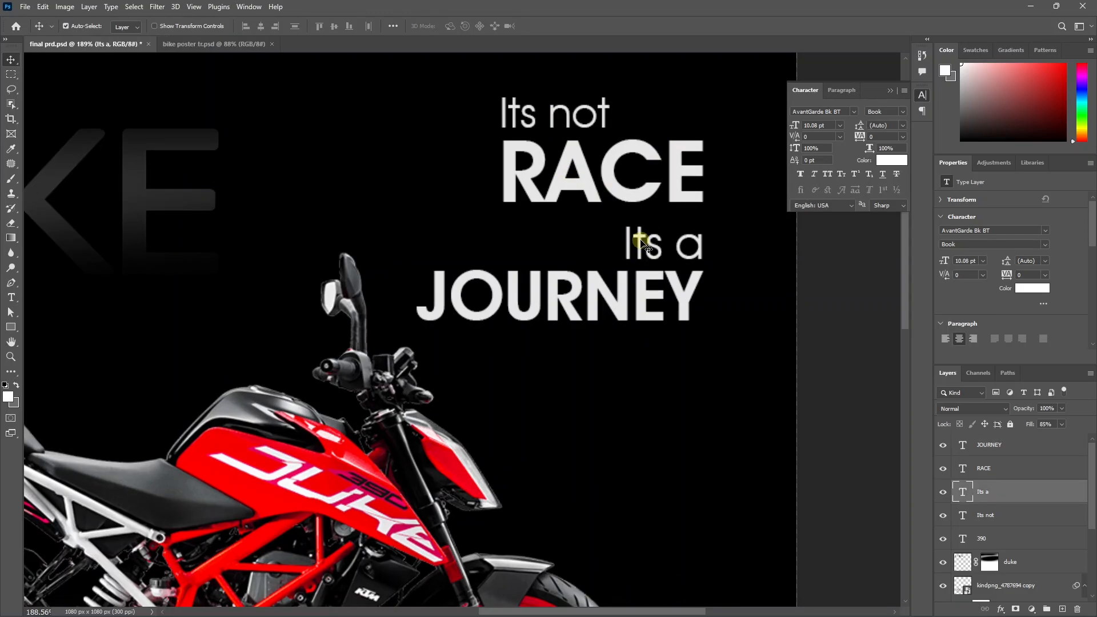
Step: Recolour the word JOURNEY in red #ff0000, sampled from the motorcycle, and deselect the text
scroll(646, 245, down, 4)
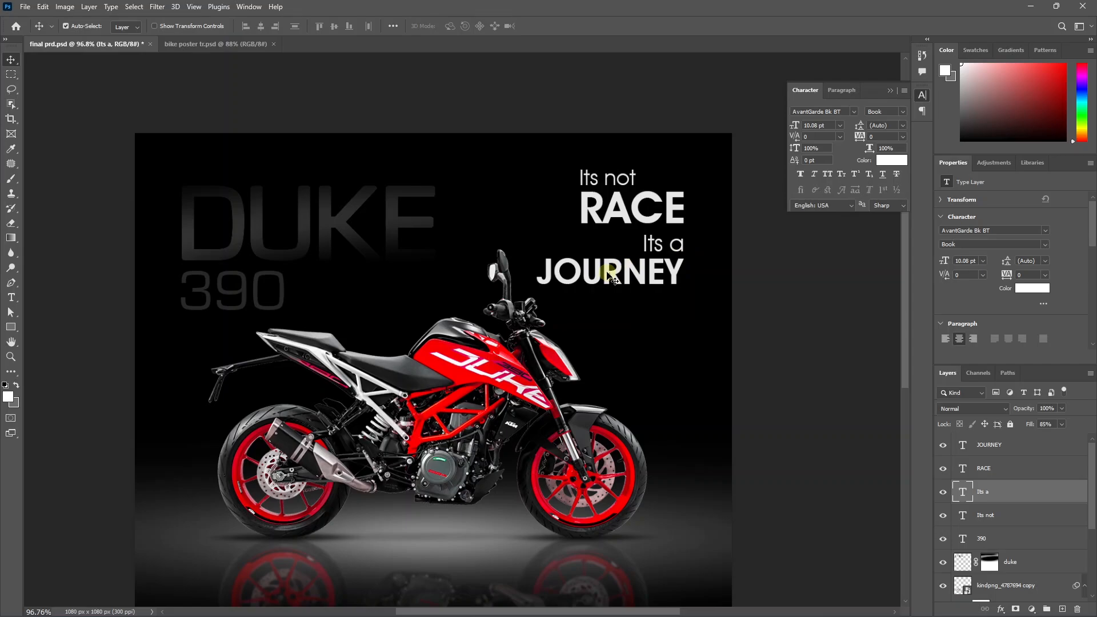
double_click(613, 280)
click(9, 395)
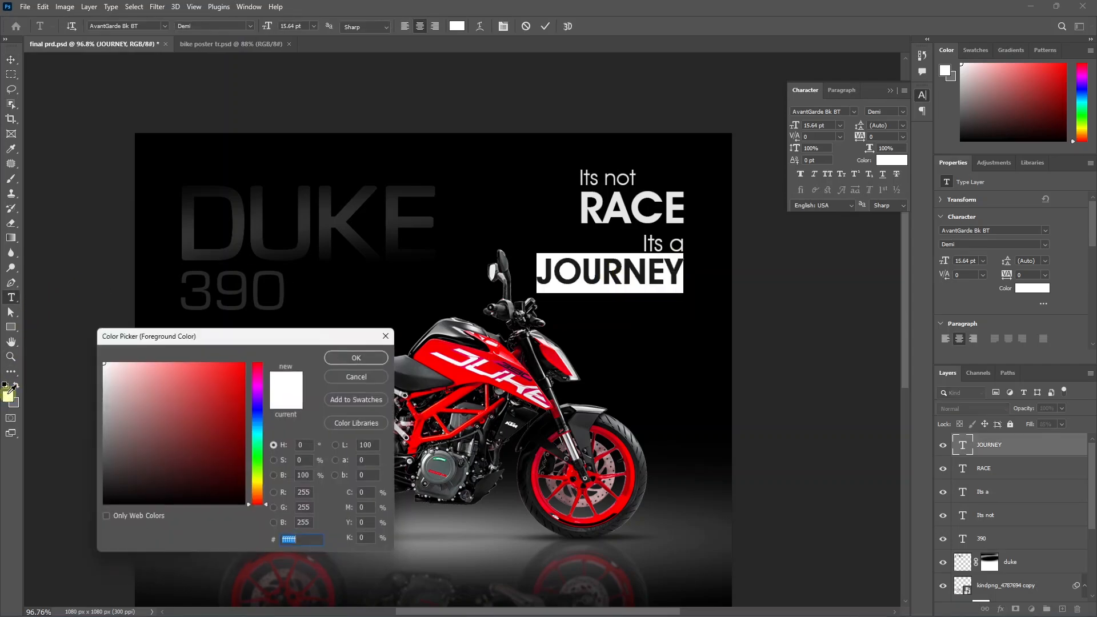
click(433, 363)
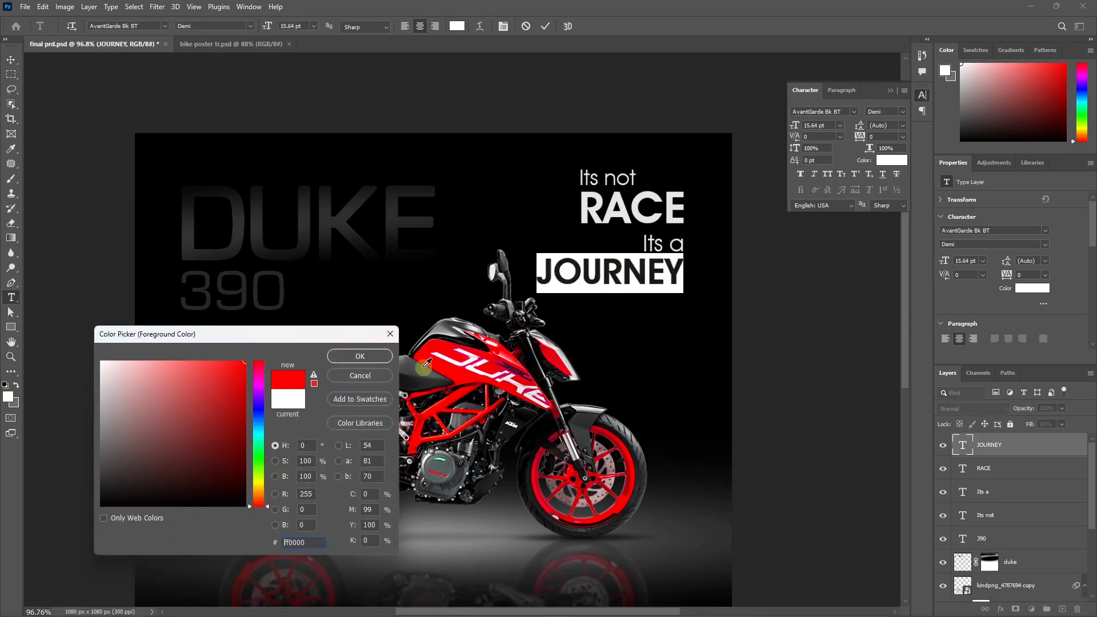
click(361, 359)
click(11, 60)
click(109, 91)
scroll(557, 230, down, 4)
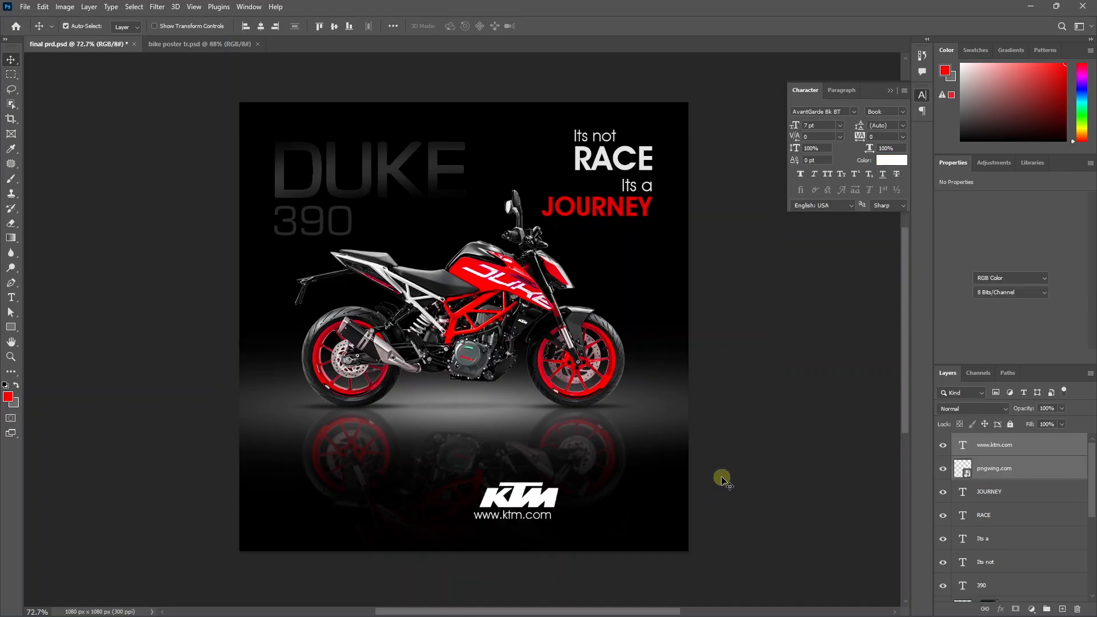
Step: Show the rulers and place a vertical guide along the right edge of the tagline
click(723, 480)
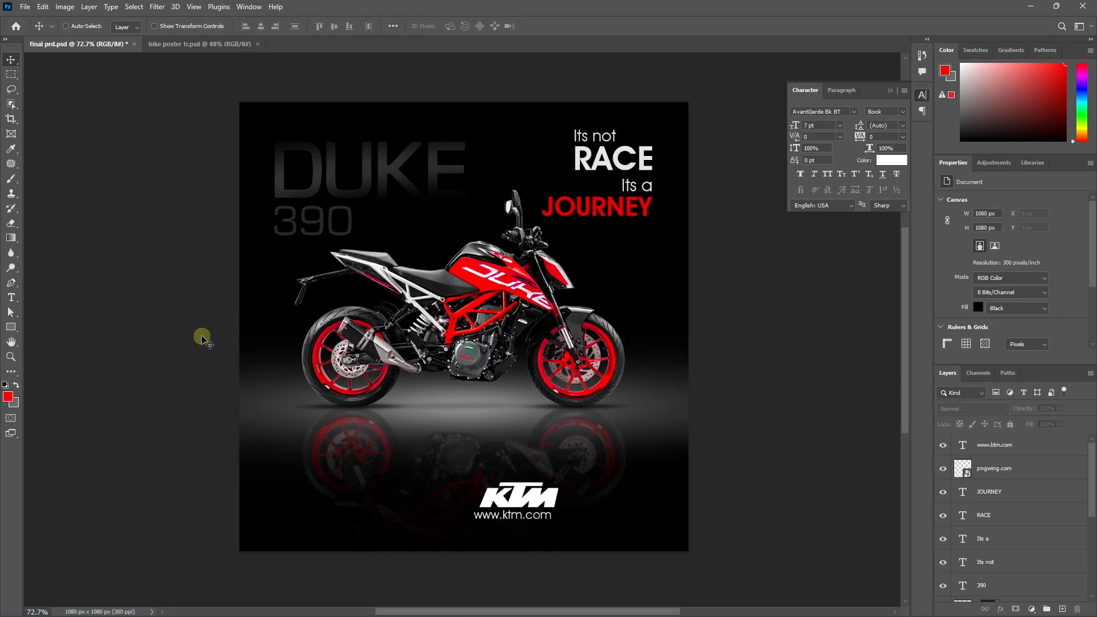
key(ctrl+r)
drag(27, 387, 655, 318)
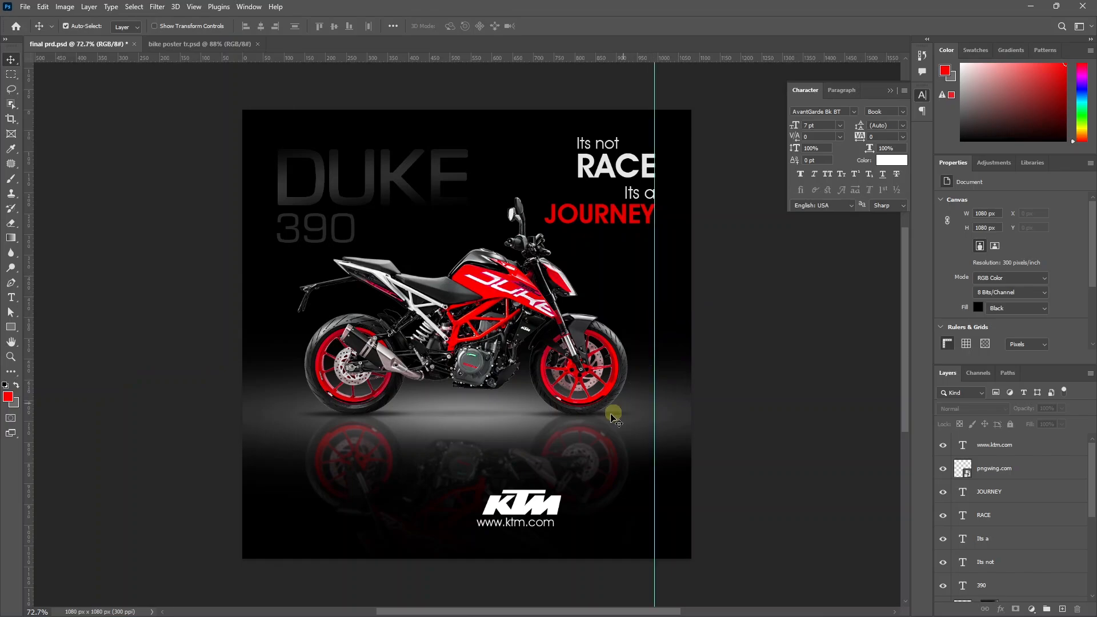
click(544, 510)
ctrl+click(1006, 447)
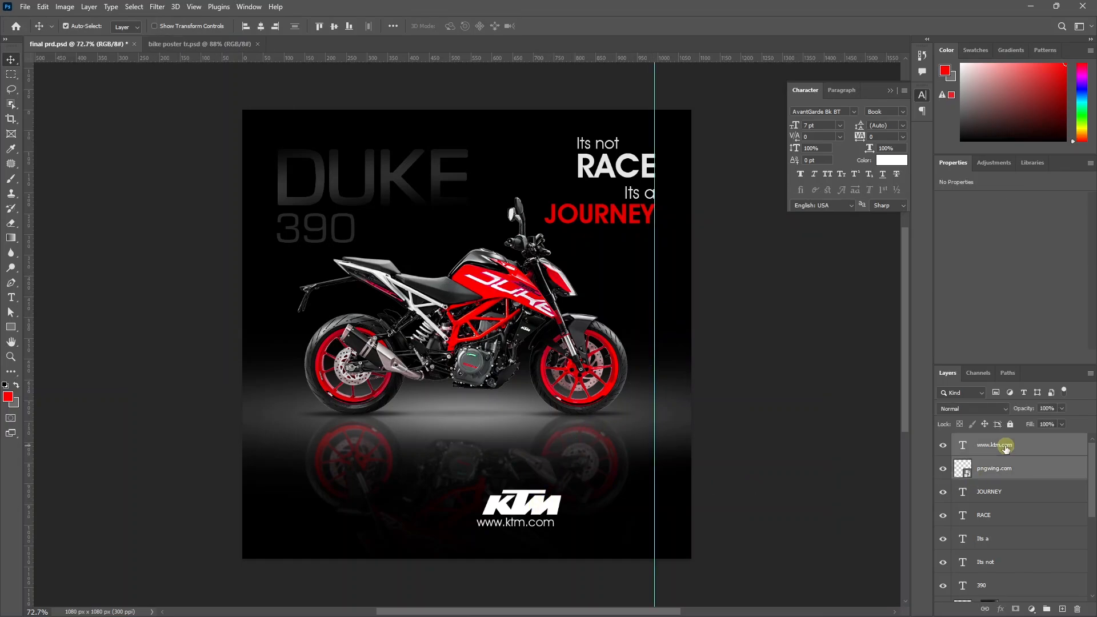
drag(540, 507, 630, 508)
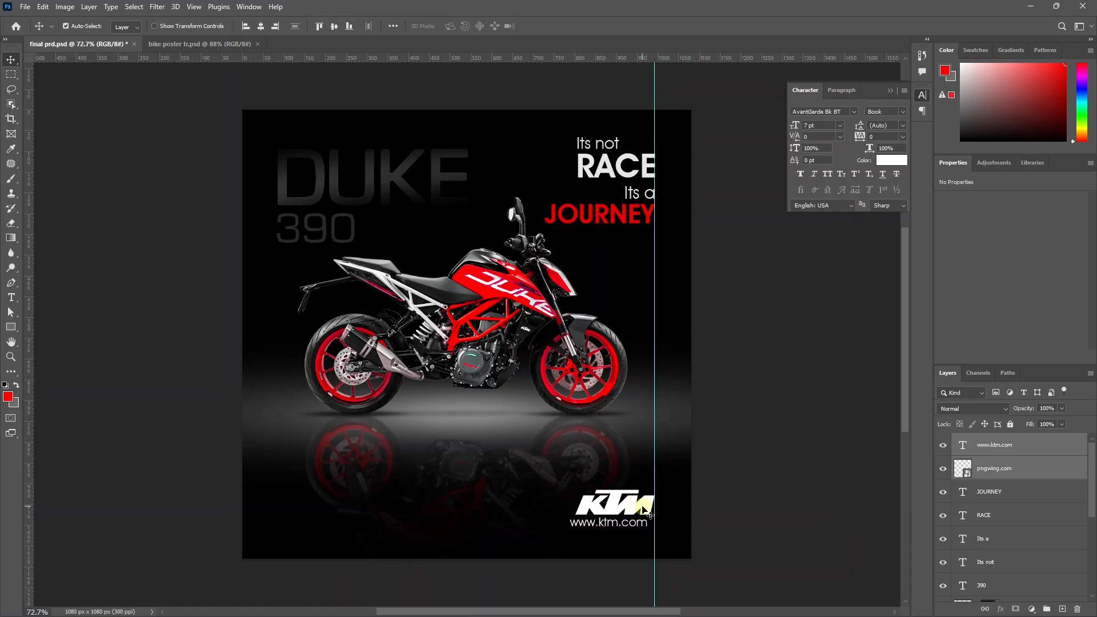